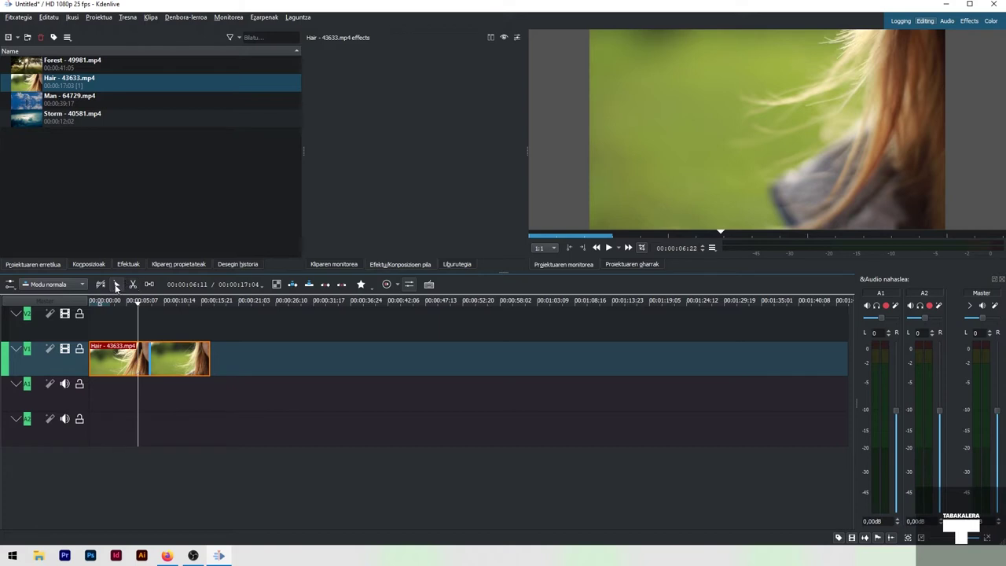
Try moving the Hair - 43633.mp4 clip on V1 and trimming its end with the Selection tool.
left_click(116, 286)
mouse_move(116, 363)
left_mouse_down()
mouse_move(417, 364)
mouse_move(362, 363)
mouse_move(361, 327)
mouse_move(290, 328)
mouse_move(264, 353)
mouse_move(112, 367)
left_mouse_up()
mouse_move(210, 362)
left_mouse_down()
mouse_move(191, 363)
mouse_move(219, 372)
left_mouse_up()
mouse_move(210, 359)
left_mouse_down()
mouse_move(199, 359)
mouse_move(225, 359)
left_mouse_up()
mouse_move(210, 357)
left_mouse_down()
mouse_move(157, 361)
mouse_move(227, 353)
left_mouse_up()
mouse_move(170, 359)
left_mouse_down()
mouse_move(196, 357)
mouse_move(169, 357)
left_mouse_up()
Cut the Hair - 43633.mp4 clip on V1 with the Razor tool at about 00:00:04:11 and 00:00:10:01.
left_click(132, 285)
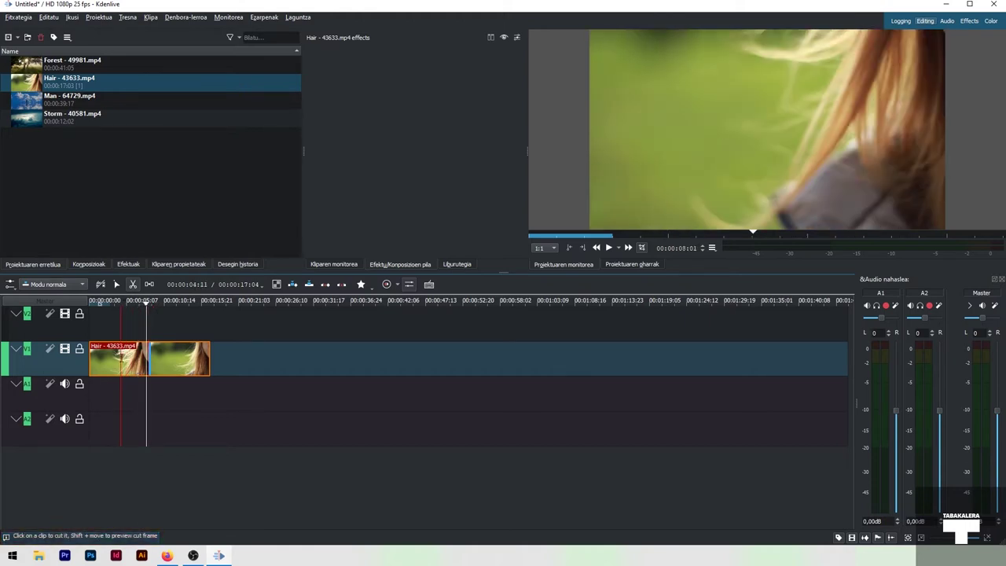
left_click(120, 358)
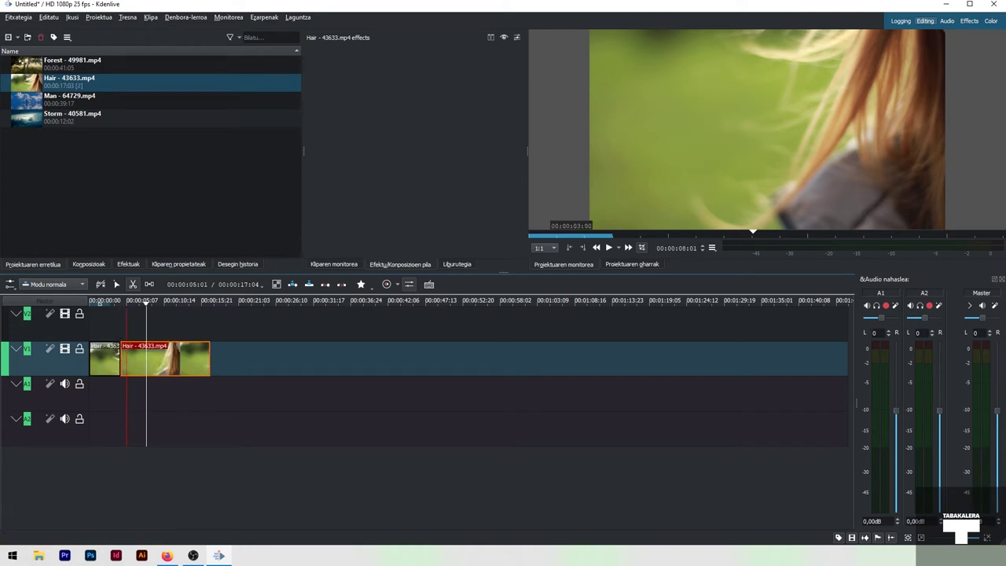
left_click(161, 358)
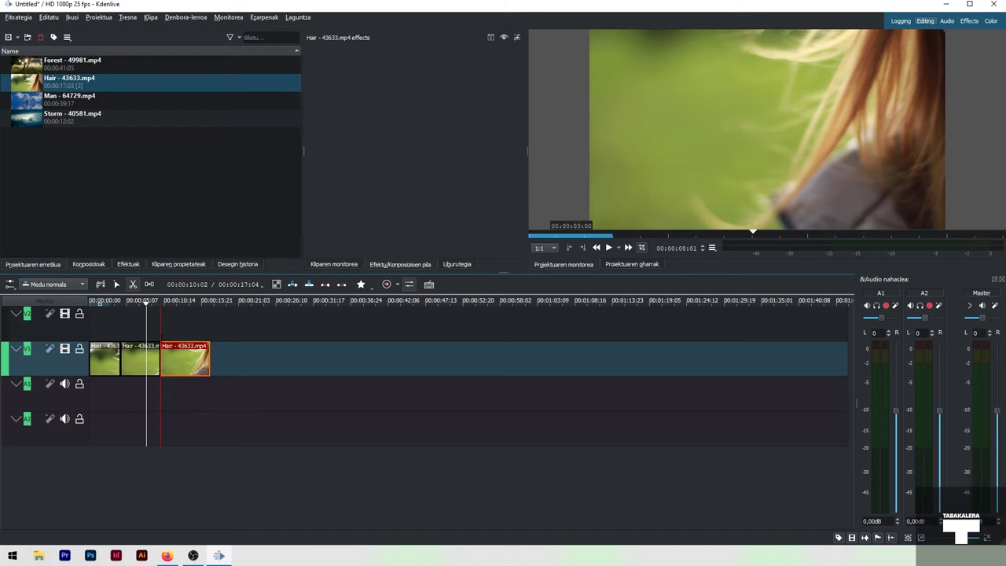
Select the middle piece of the cut Hair clip on V1 with the Selection tool and delete it.
left_click(116, 286)
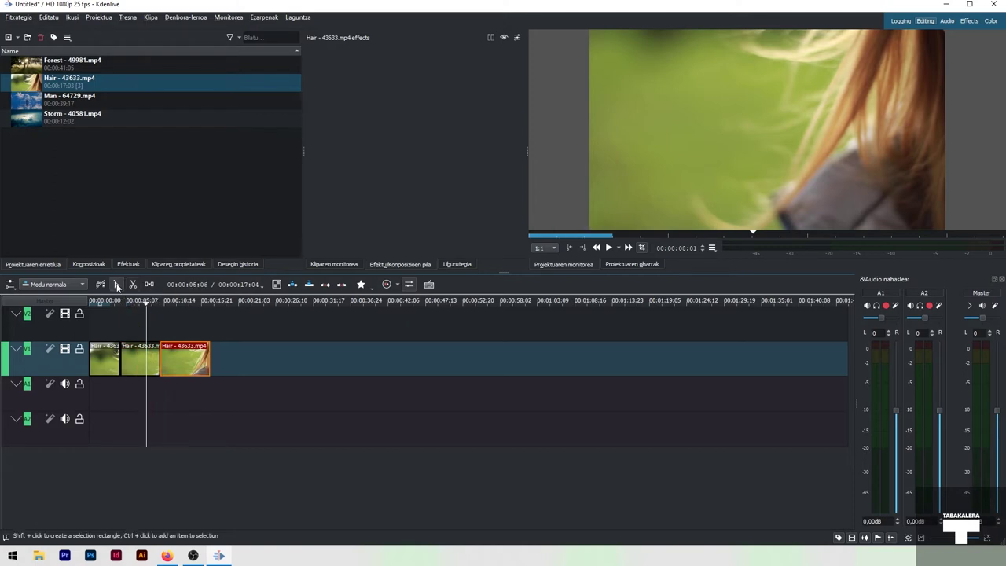
left_click(145, 364)
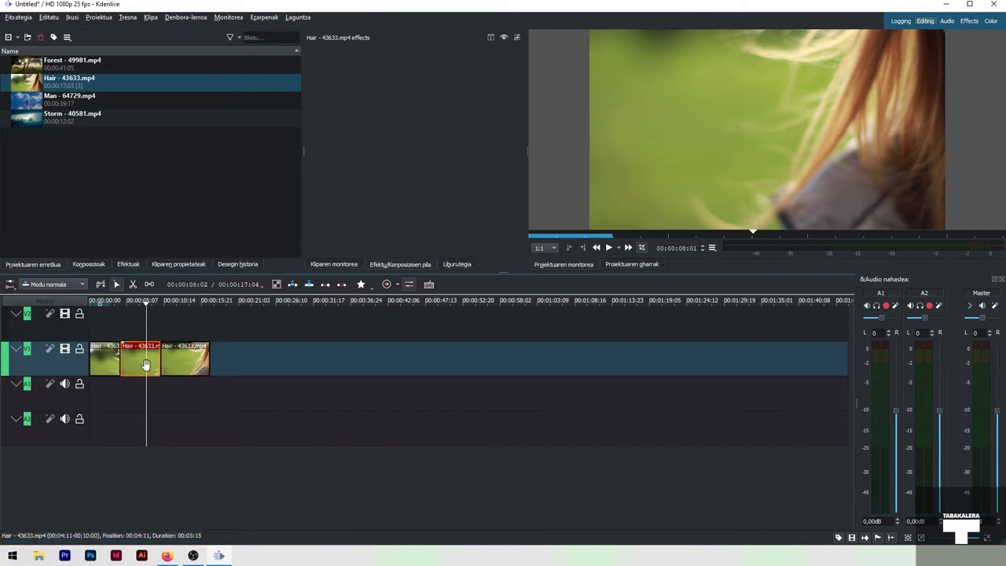
left_click(104, 362)
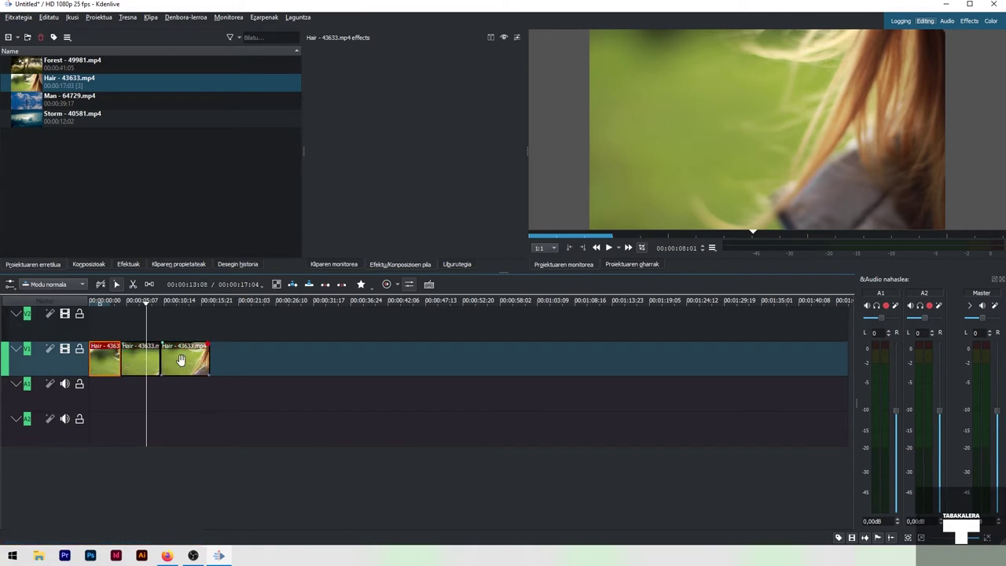
left_click(140, 362)
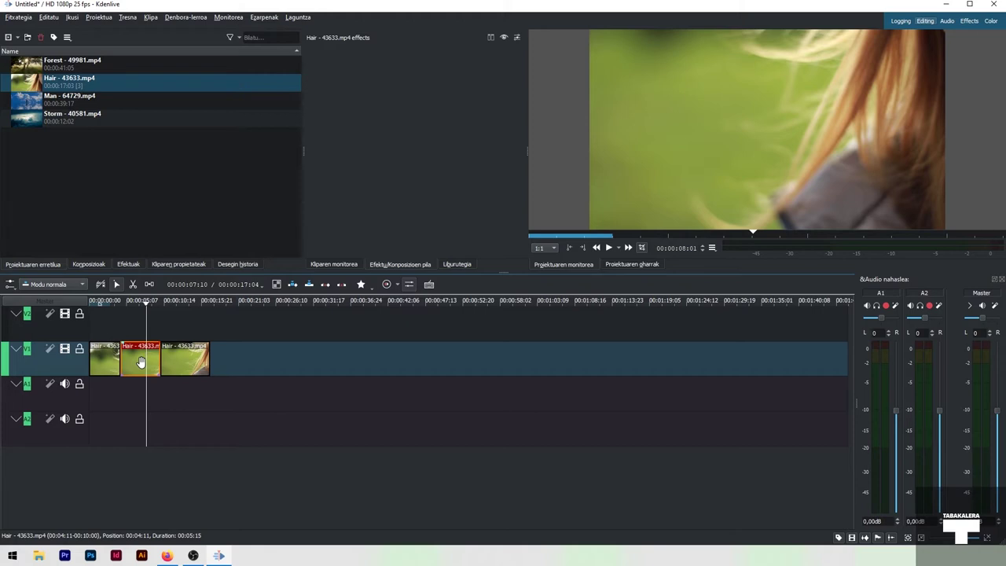
right_click(141, 362)
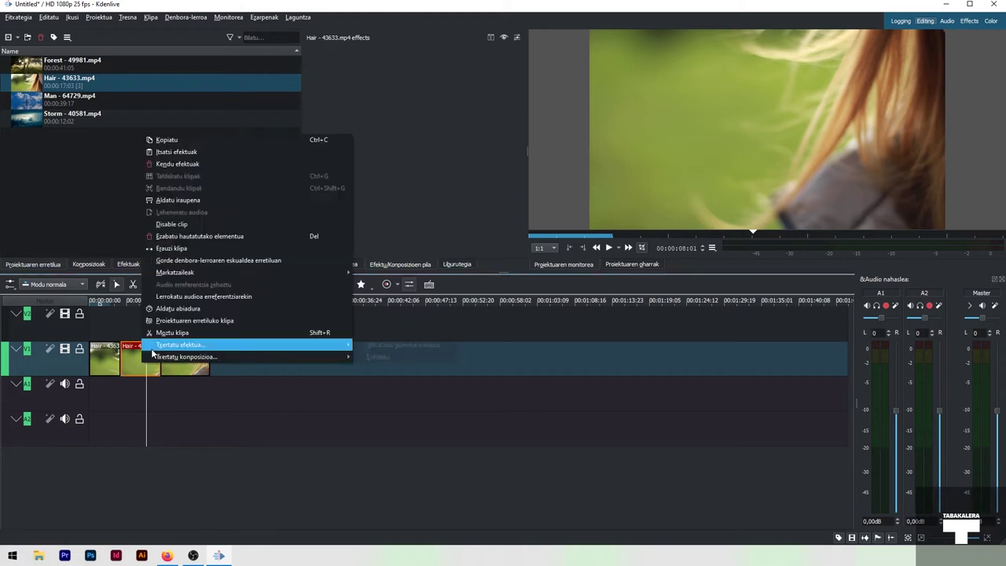
mouse_move(144, 334)
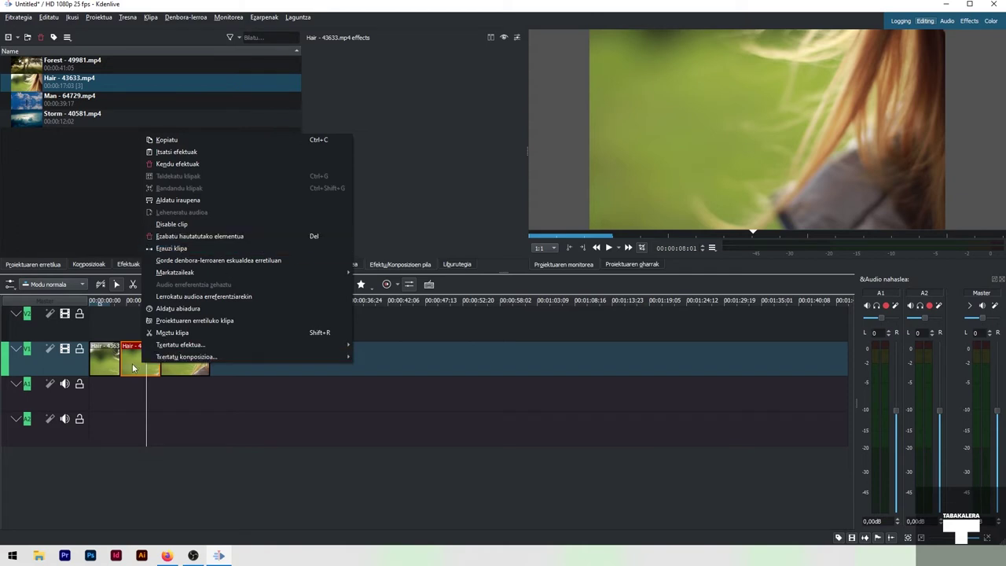
left_click(221, 236)
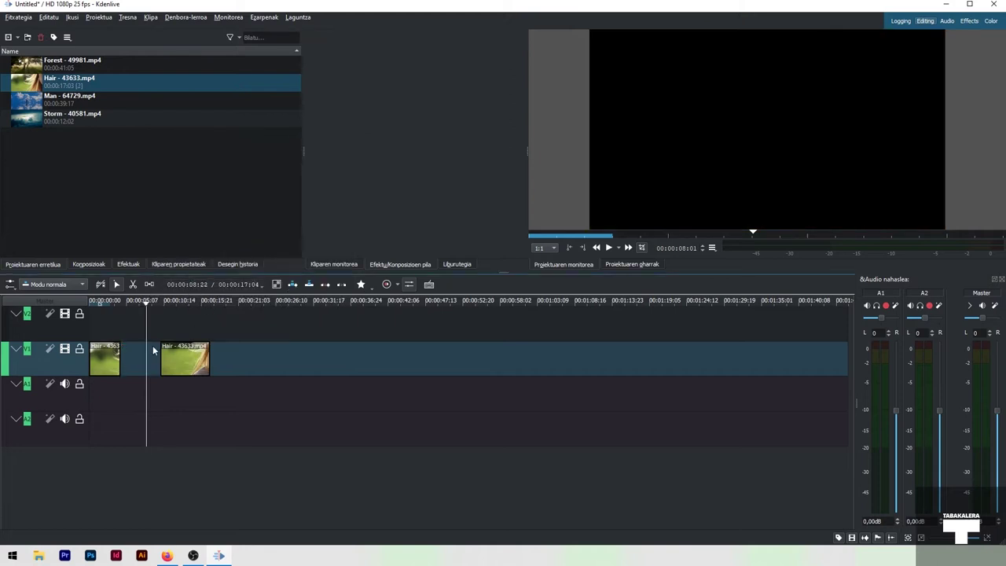
Move the playhead to 00:00:07:00 and delete the last remaining piece of the Hair clip from V1.
left_click_drag(146, 303, 138, 303)
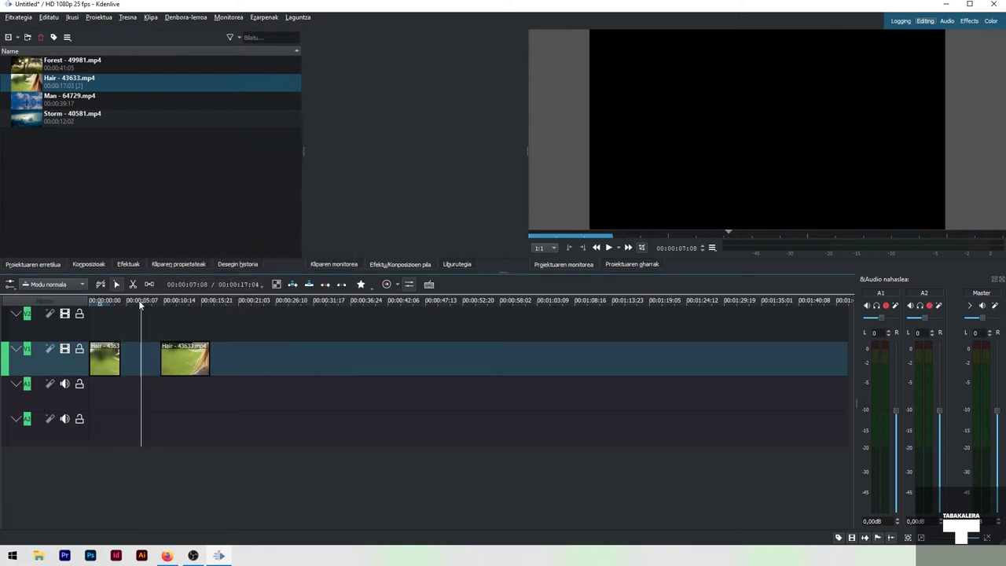
left_click(133, 287)
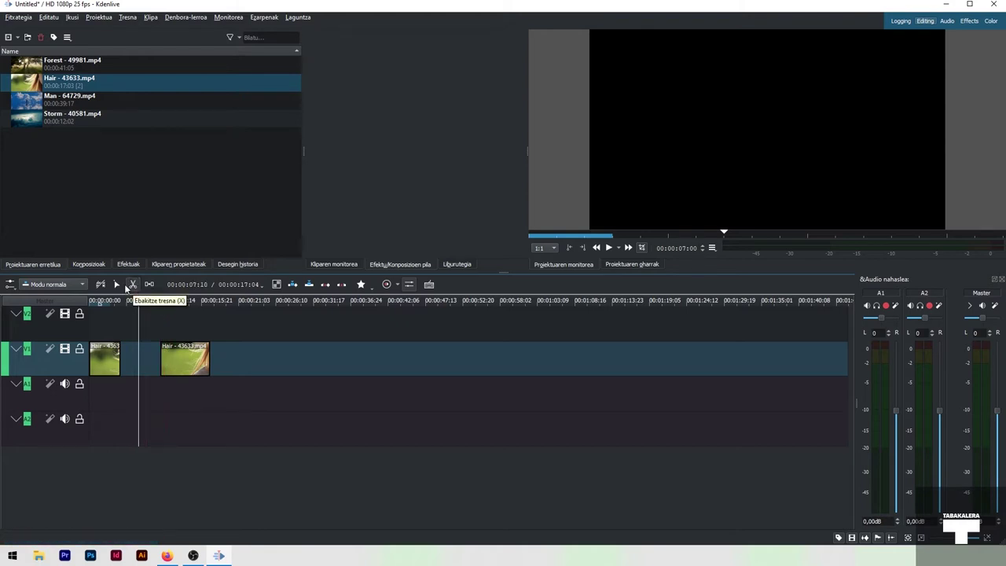
left_click(117, 284)
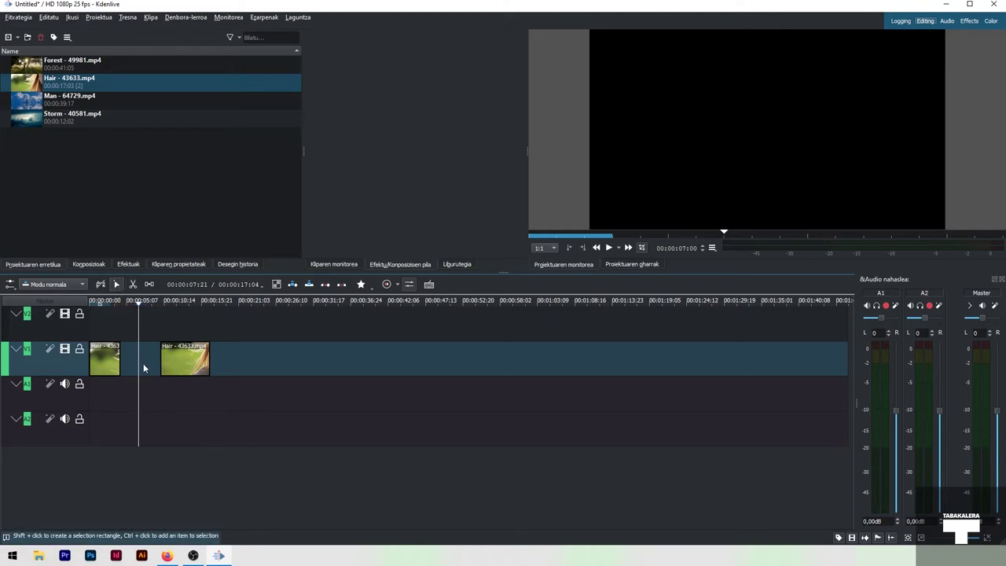
left_click(183, 363)
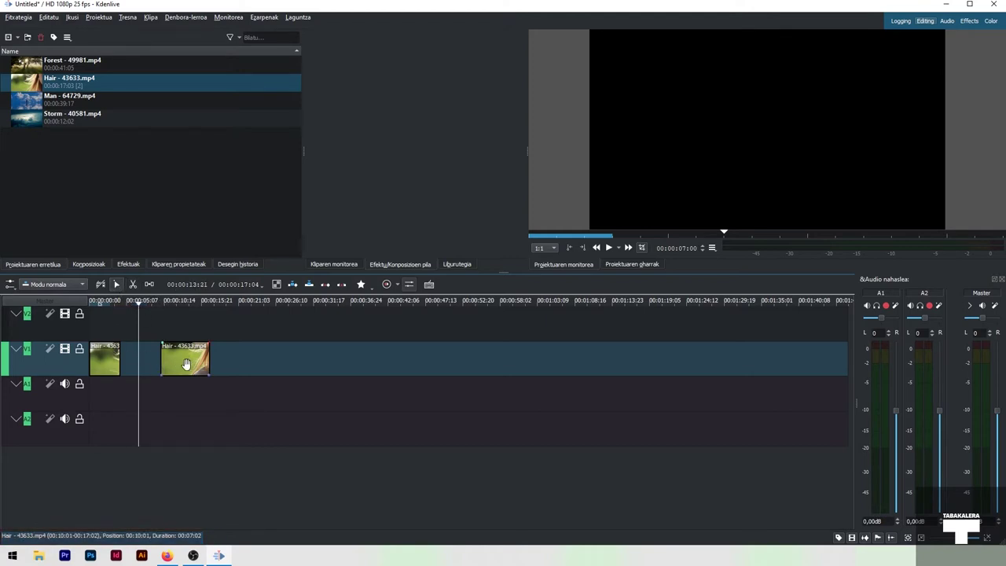
left_click(185, 363)
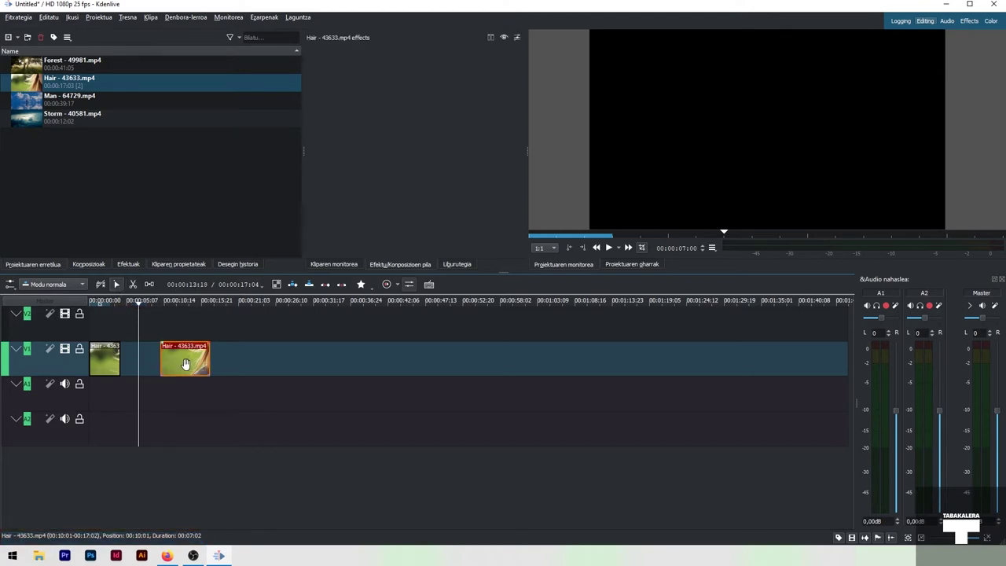
key("Delete")
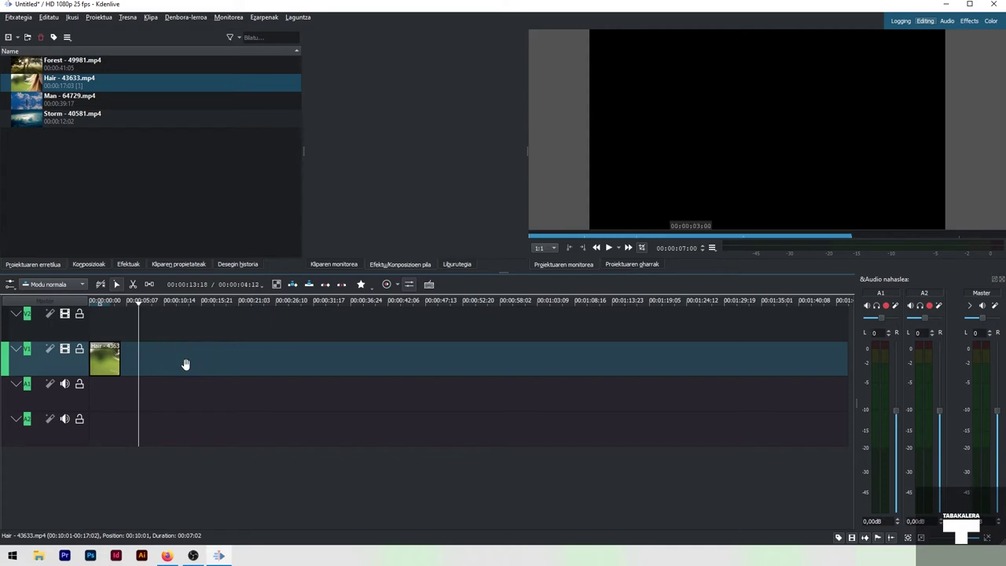
Extend the end of the remaining Hair piece on V1 to the full source length.
left_click(109, 360)
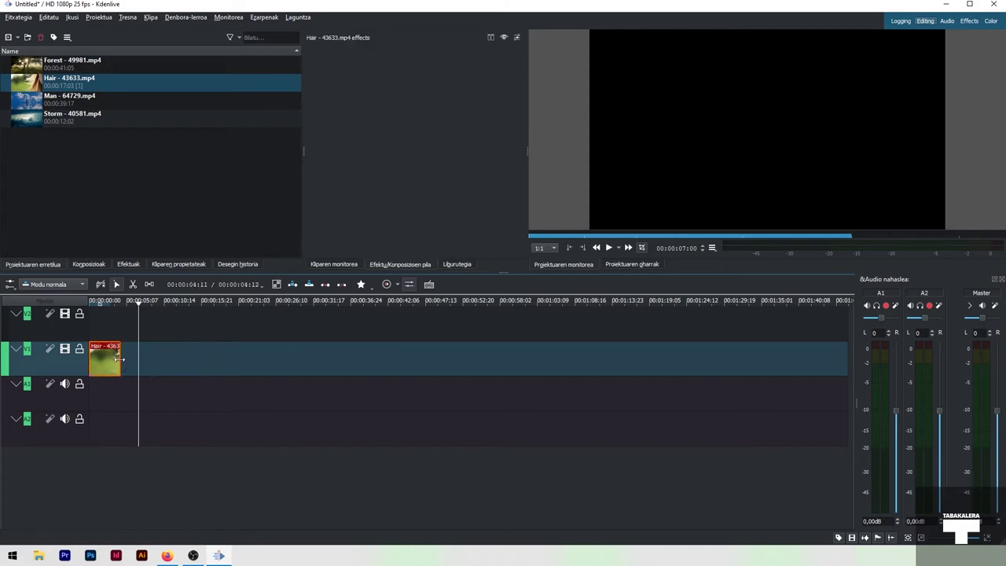
left_click_drag(119, 359, 244, 362)
left_click_drag(315, 362, 313, 363)
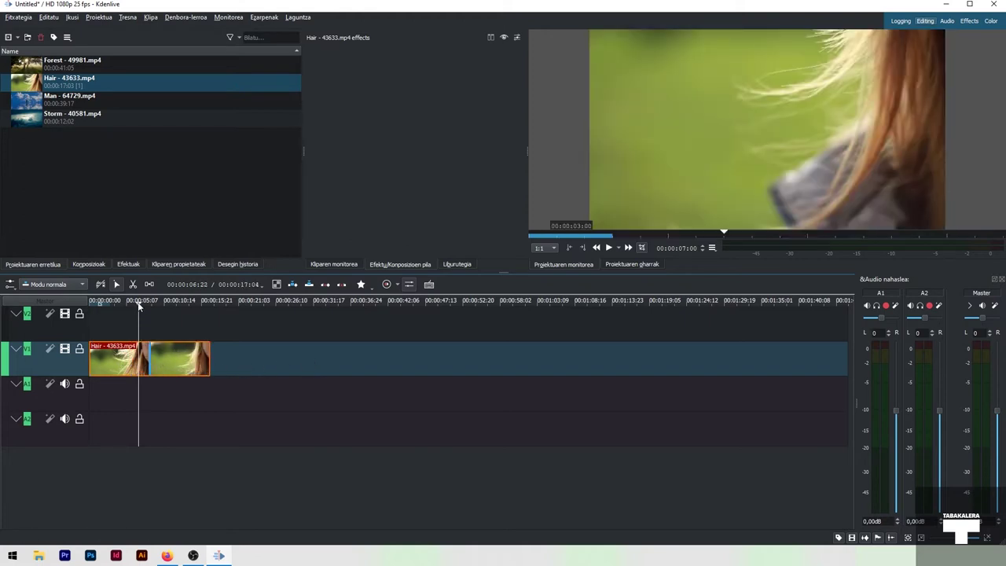
Cut the Hair clip on V1 at about 00:00:10:09 with the Razor tool and return to the Selection tool.
left_click_drag(128, 305, 139, 306)
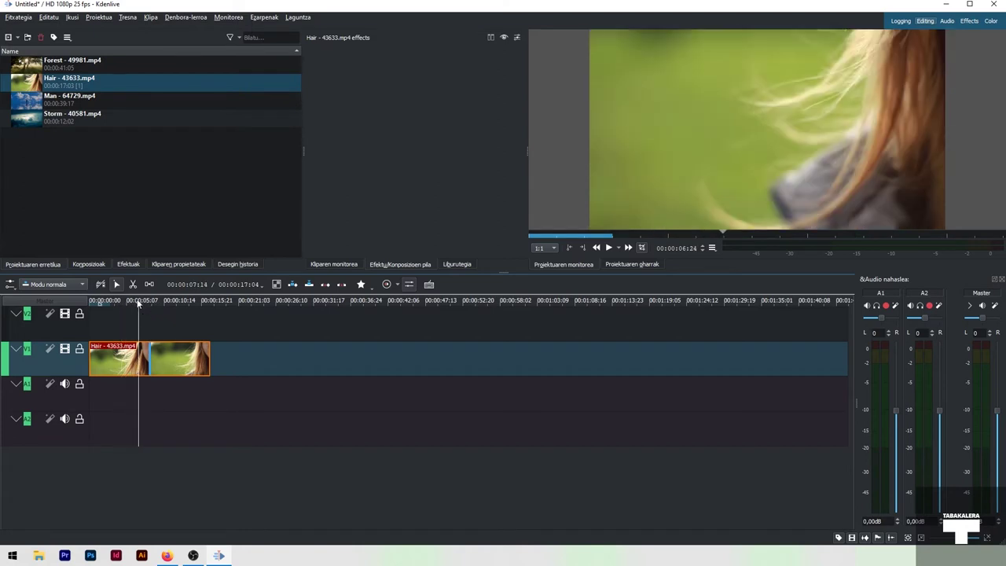
left_click(133, 283)
left_click(162, 359)
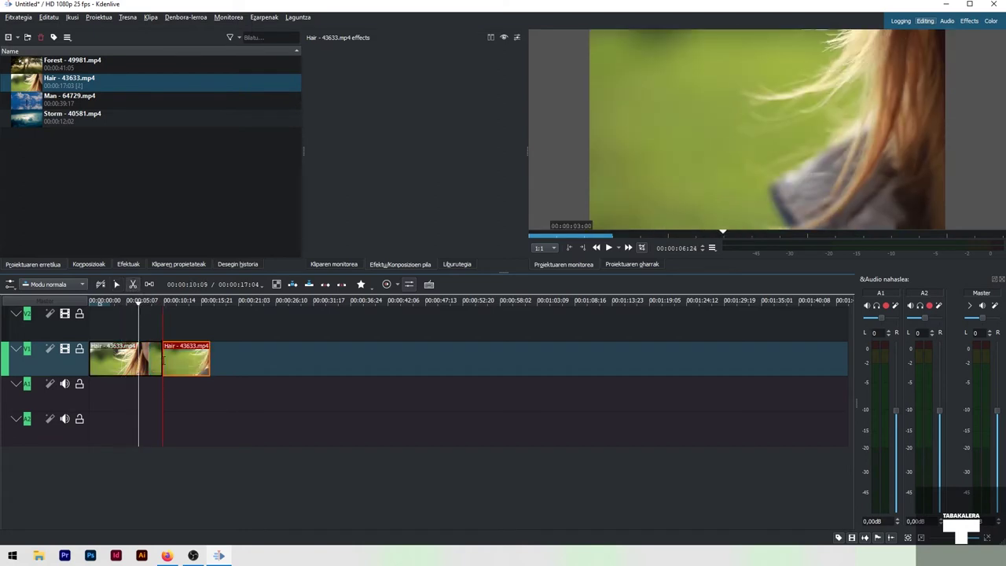
key("s")
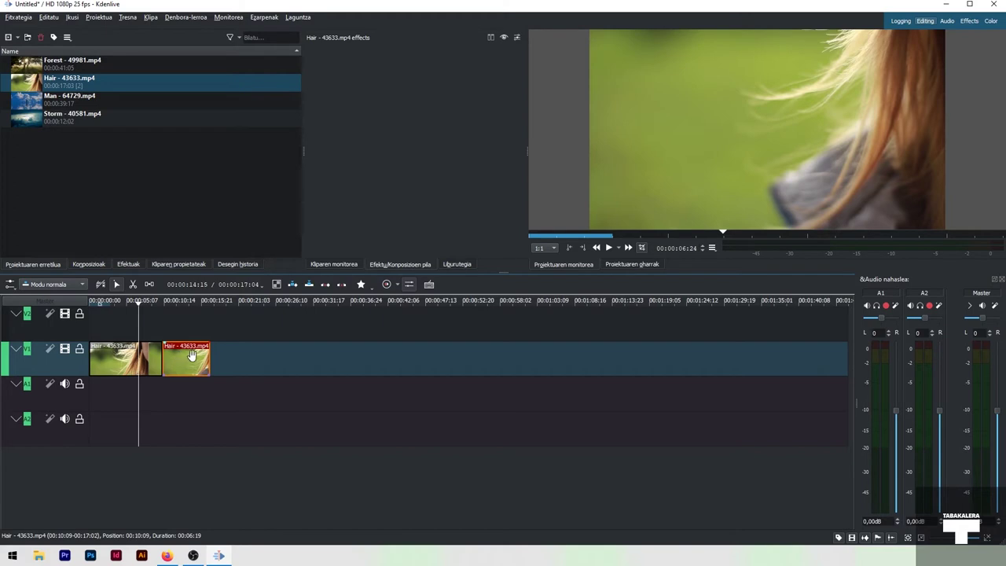
Undo the last cut in the Hair clip.
left_click(48, 17)
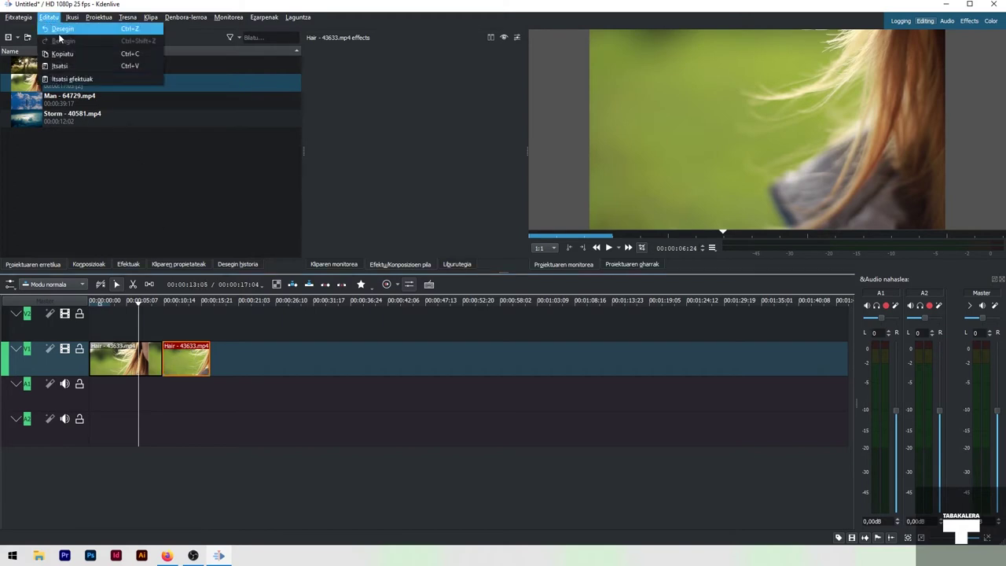
left_click(49, 17)
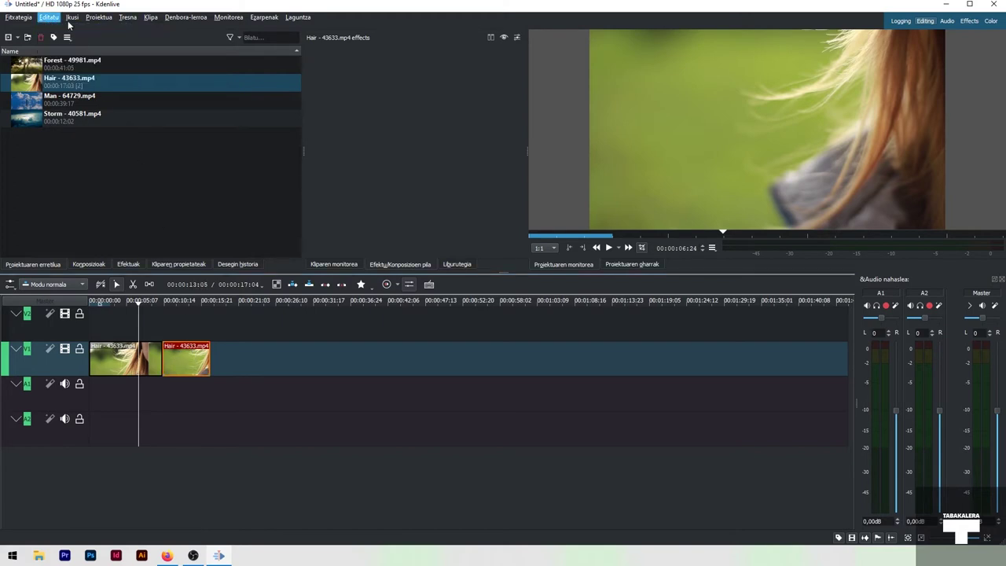
left_click(72, 18)
left_click(72, 17)
left_click(49, 18)
left_click(57, 31)
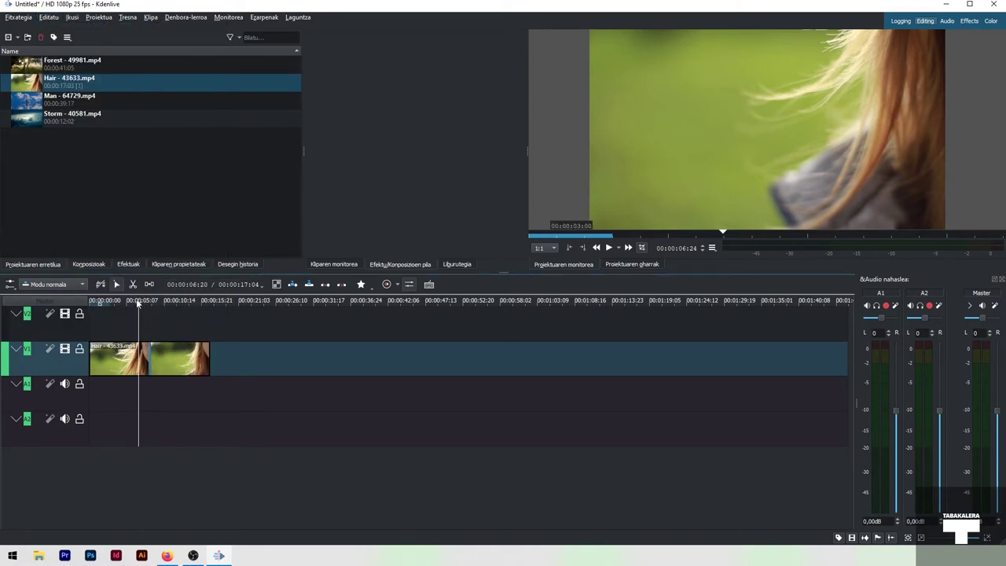
Select the Hair clip on V1 and preview its second half up to about 00:00:11:17.
mouse_move(138, 303)
left_mouse_down()
mouse_move(165, 309)
mouse_move(135, 304)
left_mouse_up()
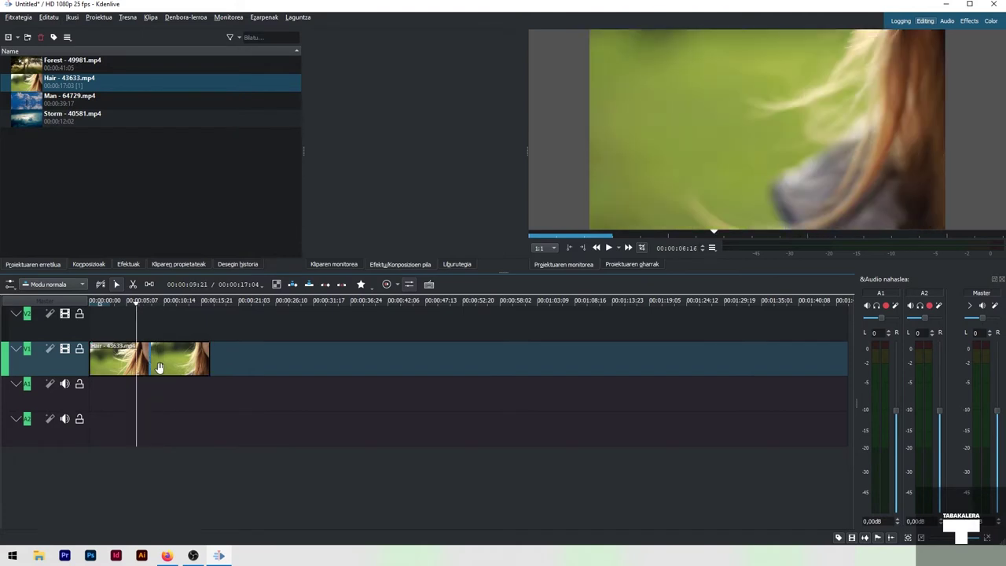
left_click(163, 361)
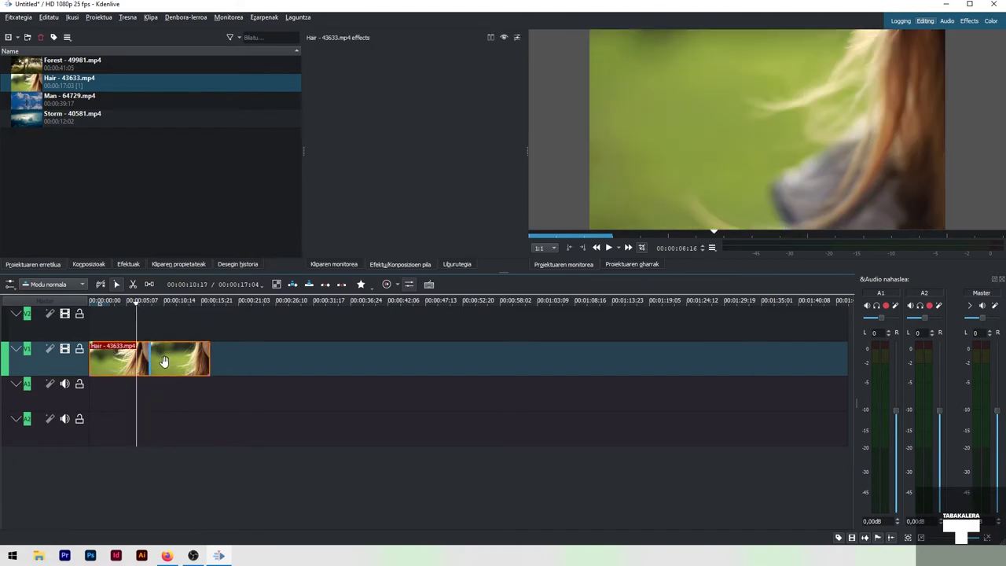
left_click(162, 325)
left_click(158, 364)
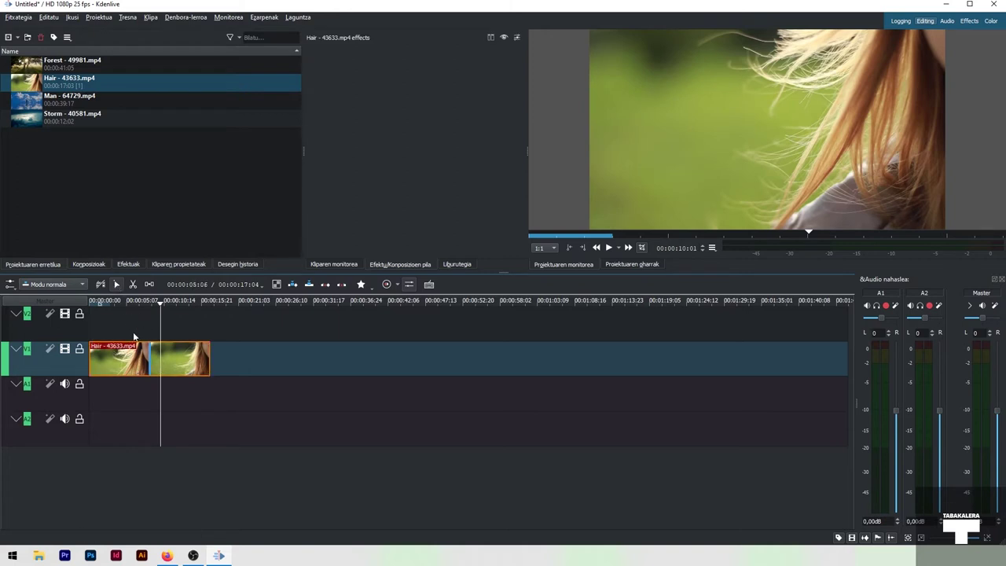
left_click_drag(209, 359, 209, 359)
key("space")
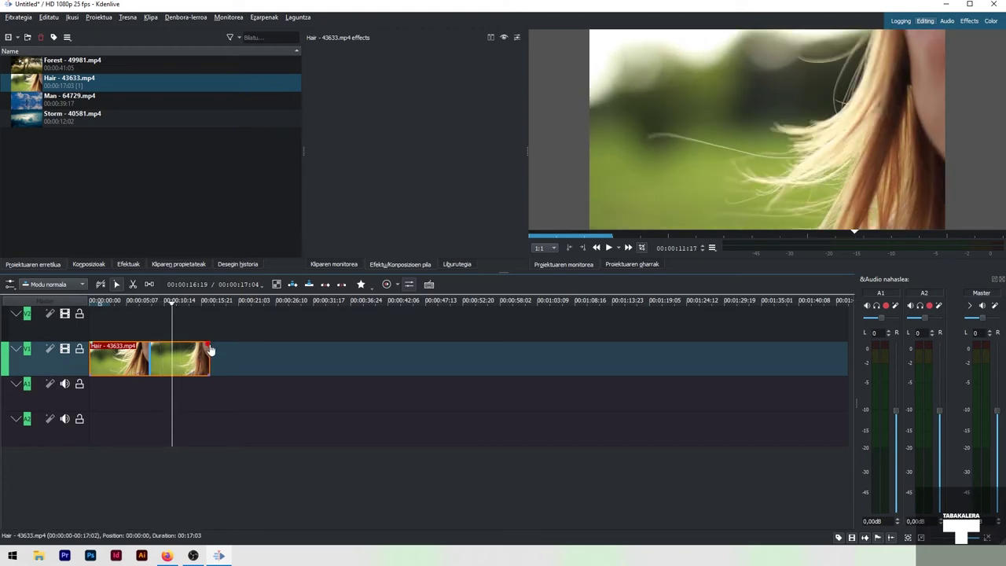
Add a fade-out of 00:00:03:14 to the end of the Hair clip and play it back.
left_click_drag(208, 348, 188, 342)
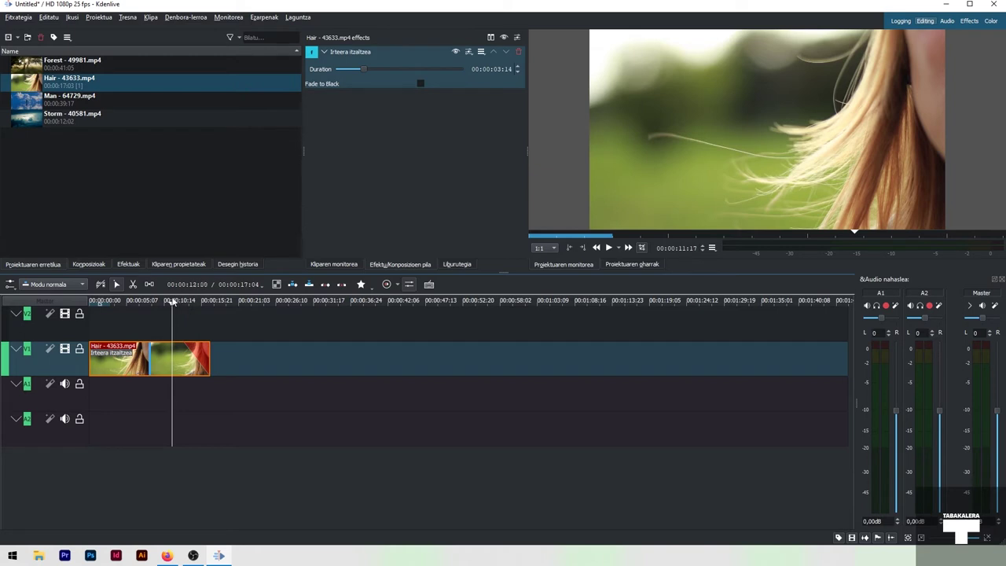
left_click_drag(172, 302, 173, 304)
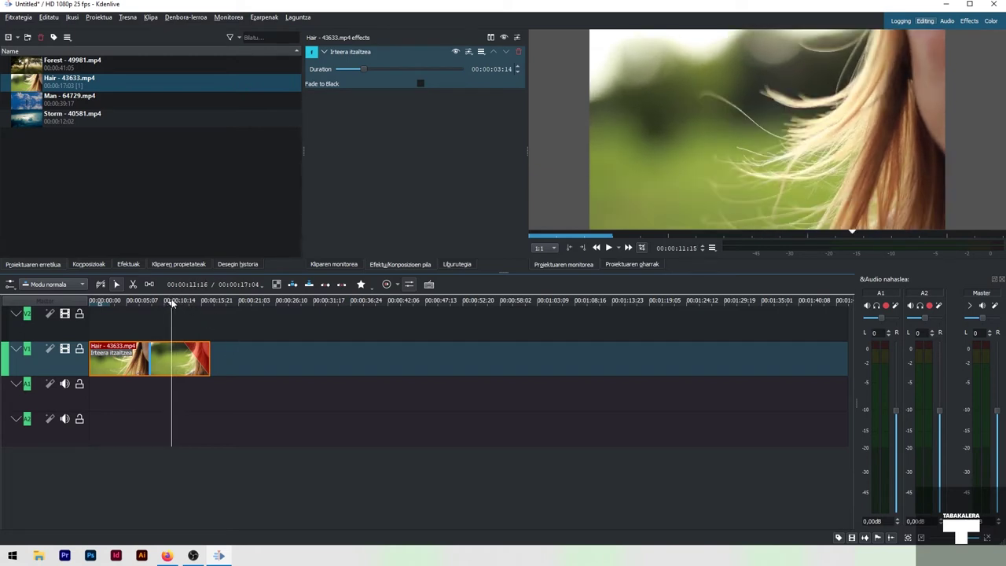
key("space")
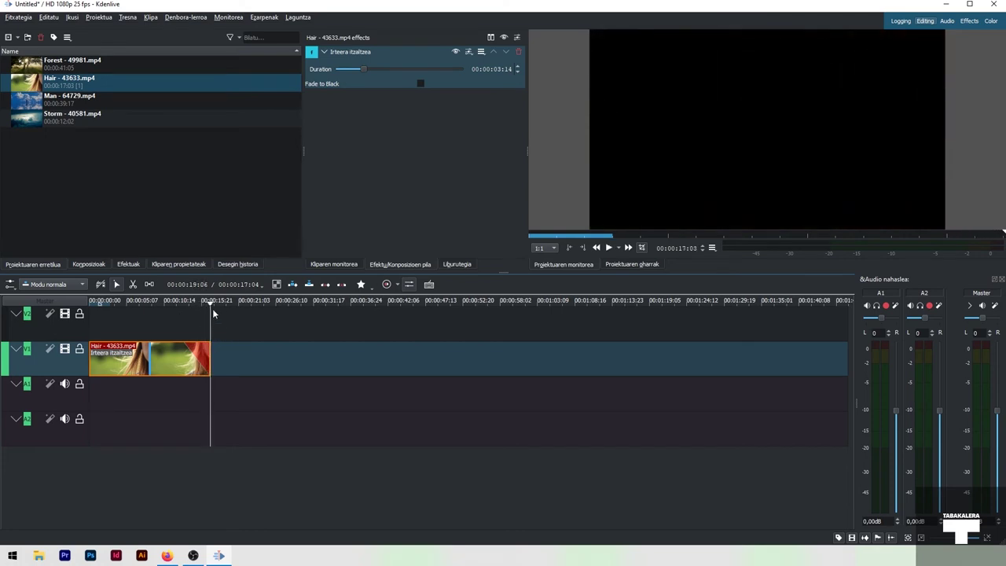
Remove the fade-out from the Hair clip and play its ending without the effect.
left_click_drag(208, 305, 180, 306)
mouse_move(199, 353)
left_mouse_down()
mouse_move(185, 343)
mouse_move(212, 347)
left_mouse_up()
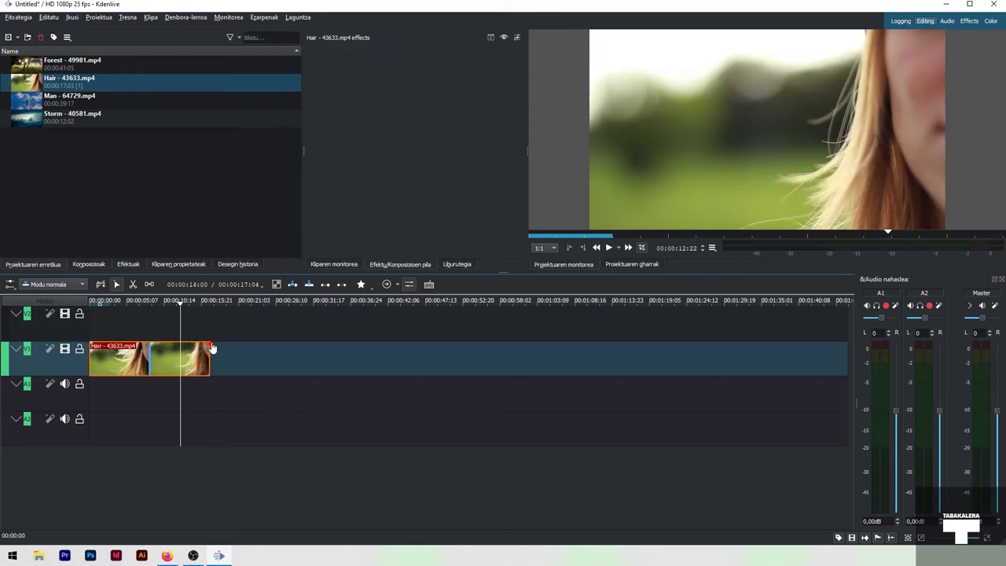
left_click(198, 300)
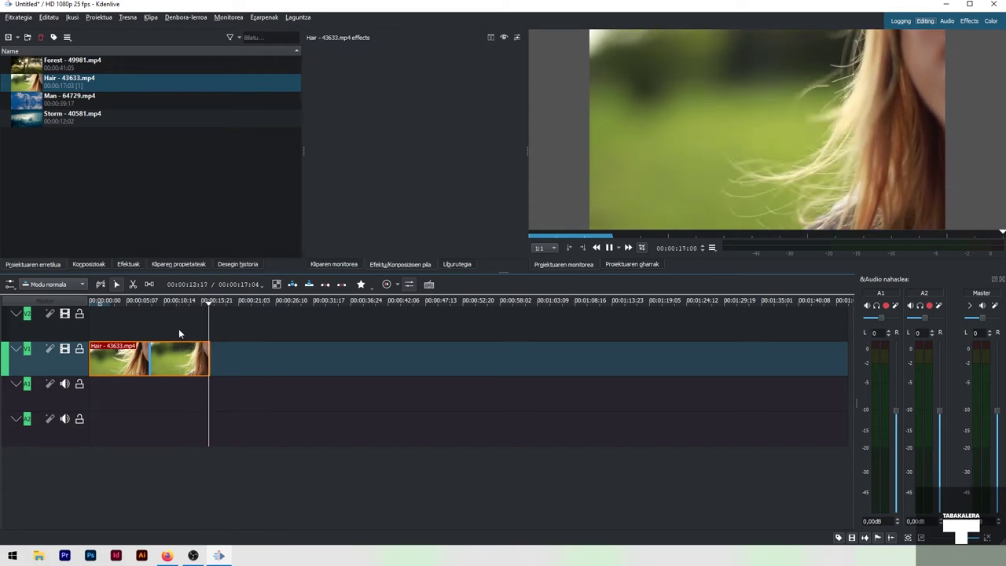
Place the playhead near 00:00:13:06 and add a fade-out of 00:00:02:19 to the end of the Hair clip.
left_click(183, 301)
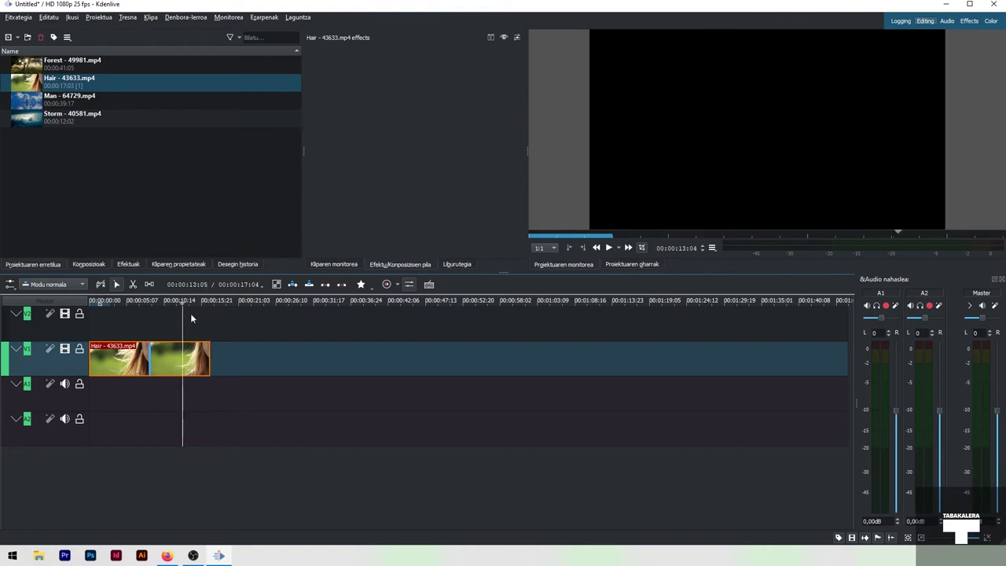
left_click_drag(208, 347, 190, 346)
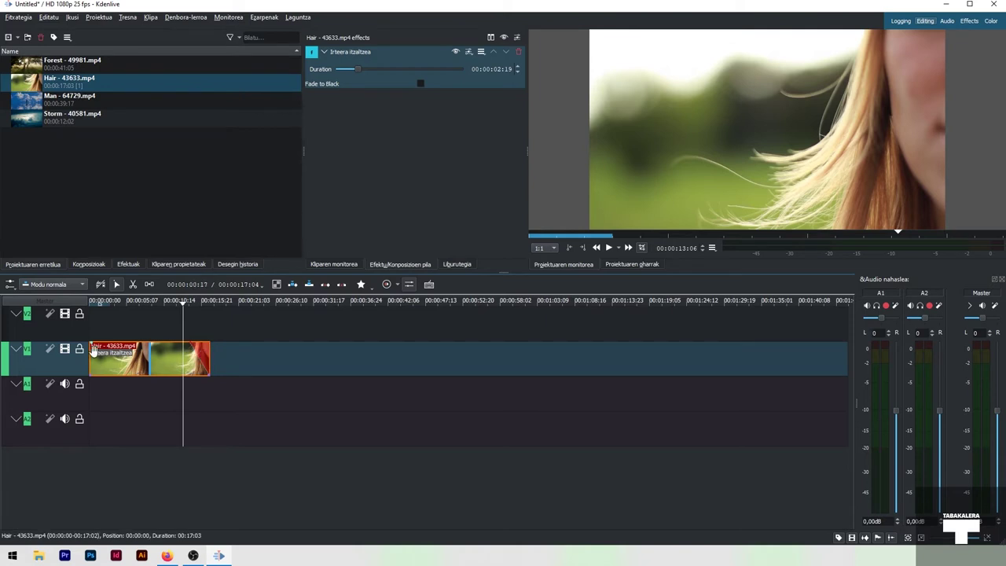
Add a fade-in of 00:00:03:01 to the start of the Hair clip and play it from the beginning.
left_click_drag(92, 347, 115, 344)
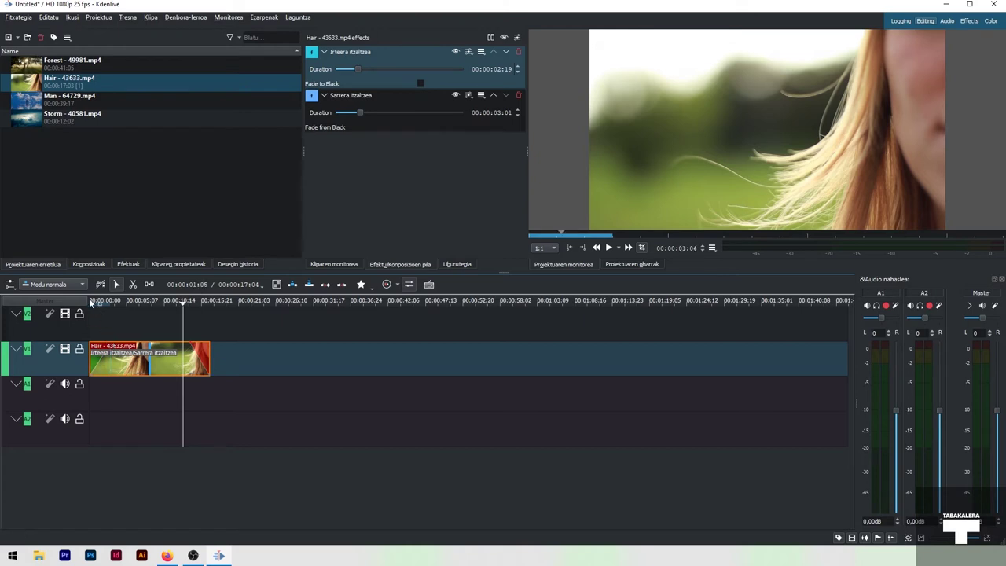
left_click(84, 302)
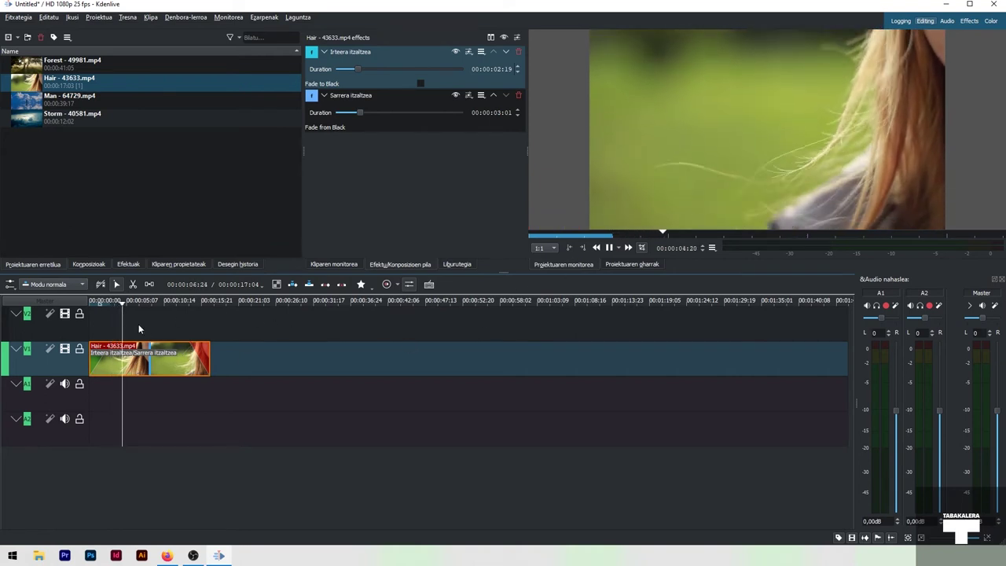
key("space")
left_click(119, 301)
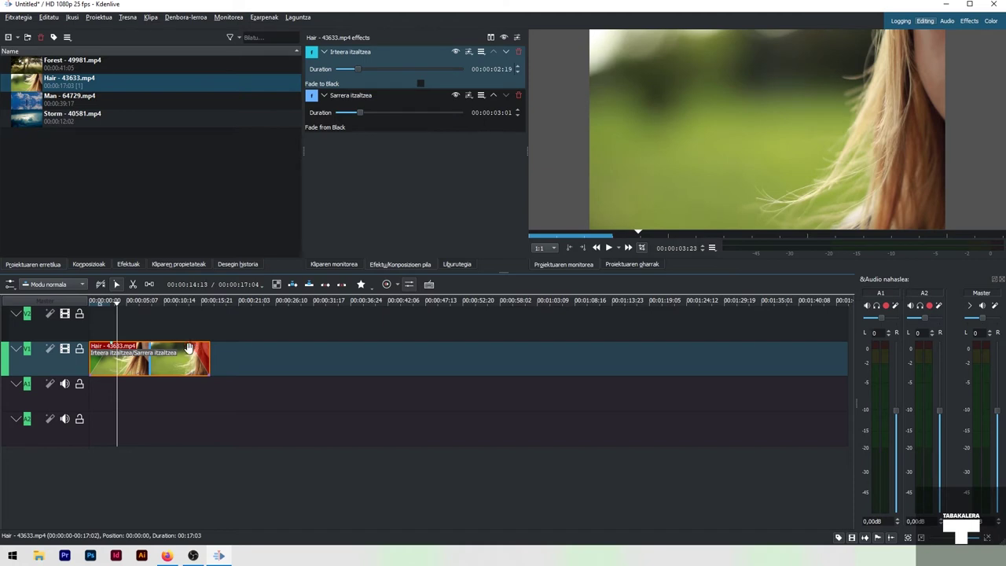
Remove the fade-out and fade-in from the Hair clip and play it from about 00:00:04:12.
left_click_drag(196, 348, 211, 351)
left_click_drag(111, 345, 84, 329)
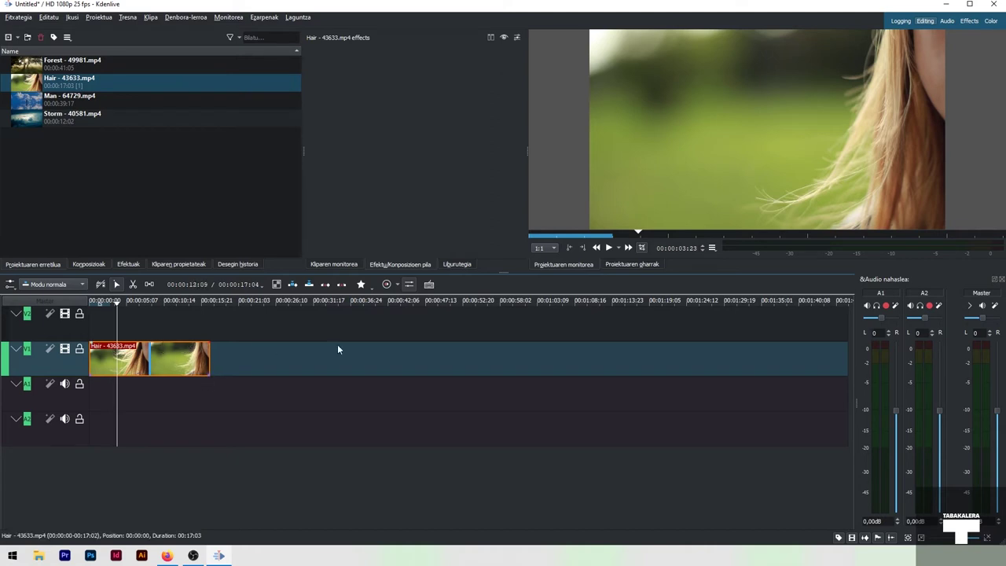
mouse_move(118, 302)
left_mouse_down()
mouse_move(137, 303)
mouse_move(120, 303)
left_mouse_up()
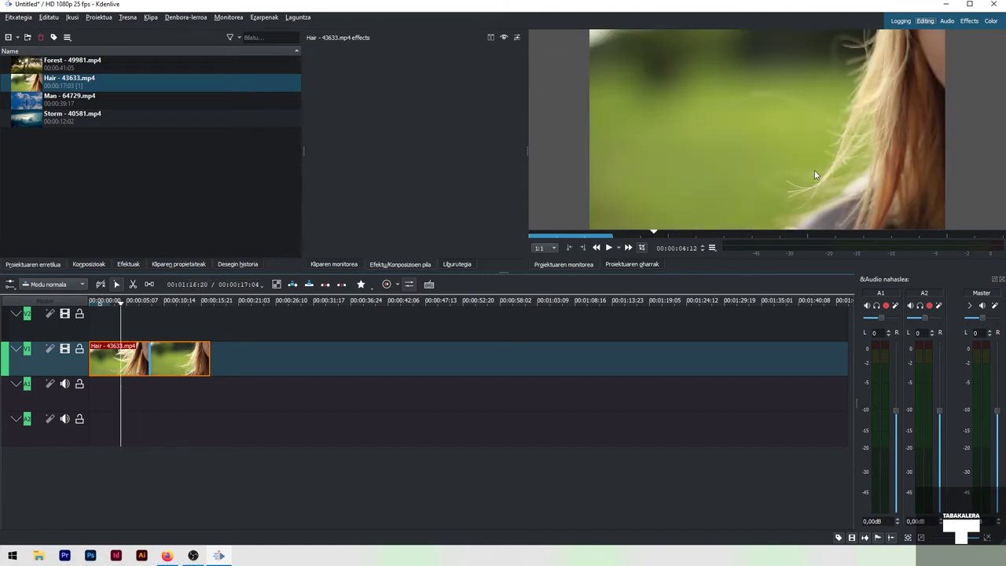
key("space")
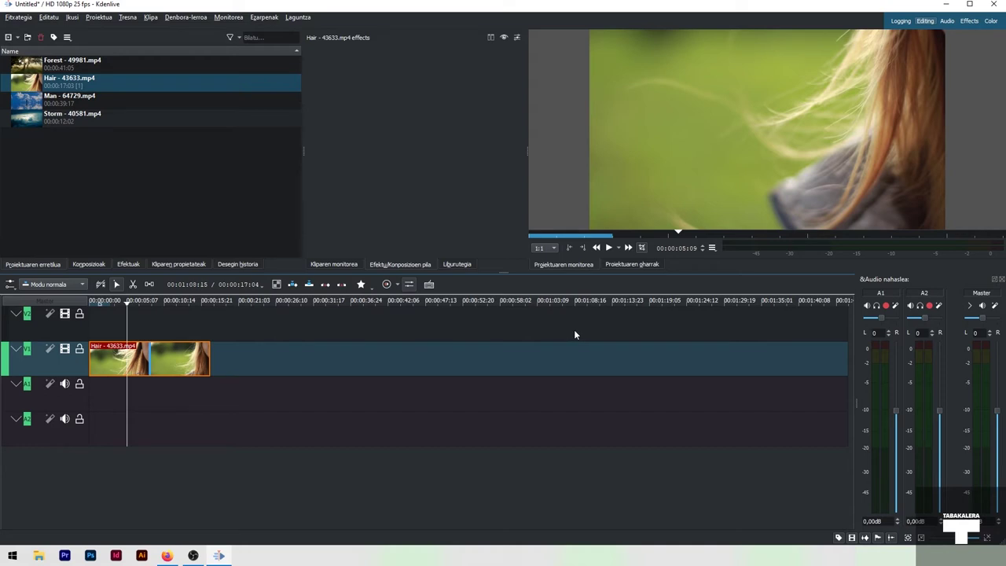
Set the project monitor's preview resolution to 720p and play the first half of the Hair clip.
left_click(551, 248)
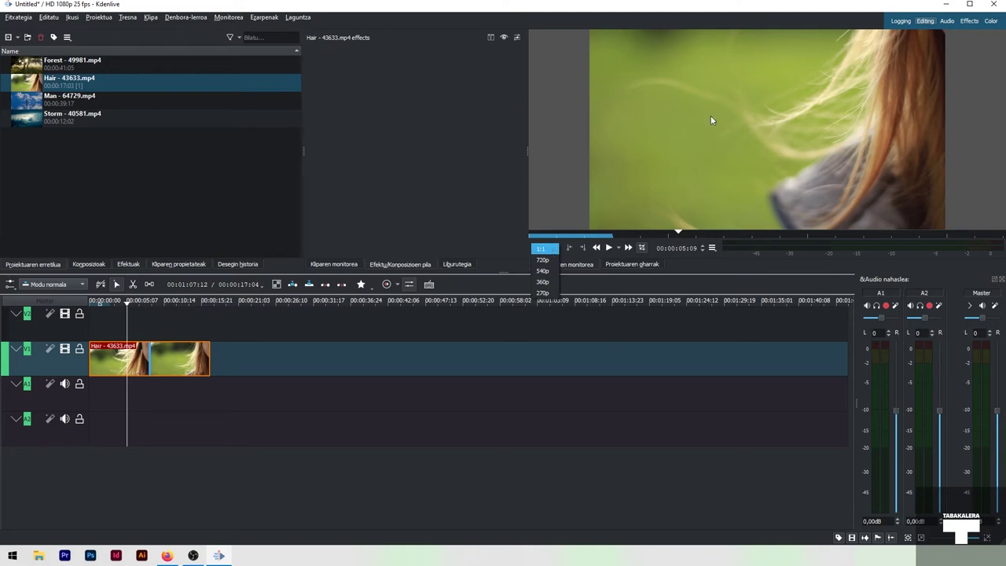
left_click(543, 249)
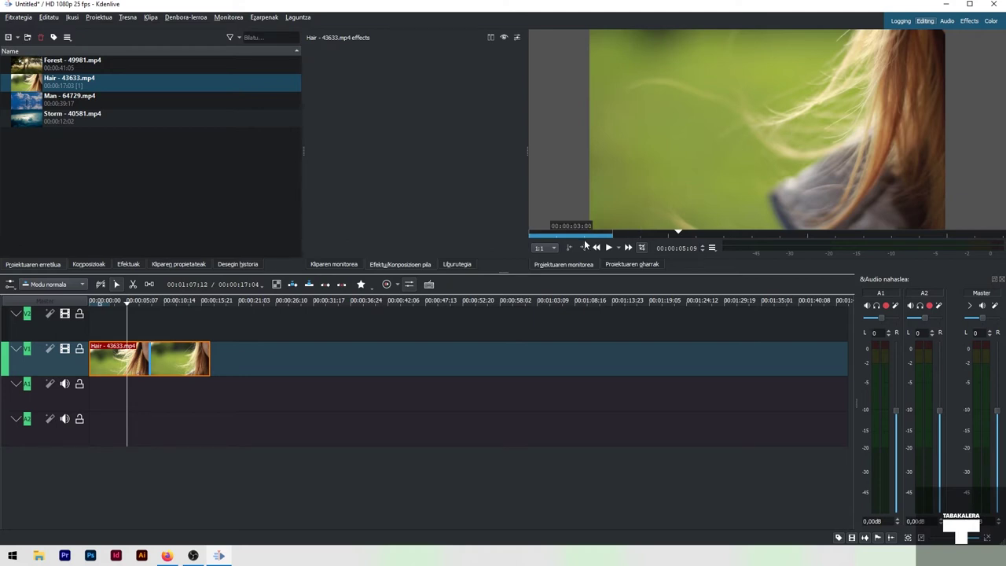
left_click(552, 250)
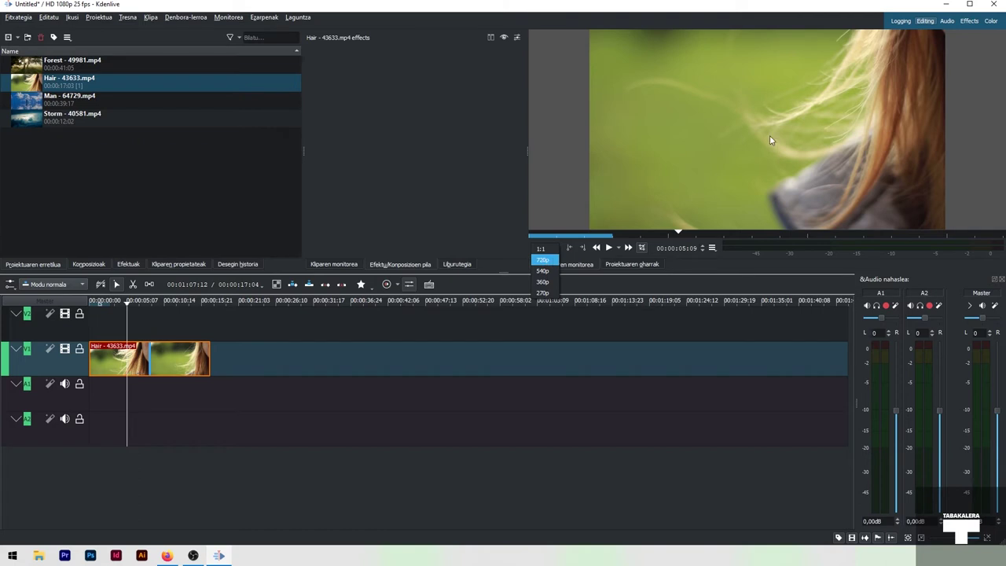
left_click(543, 260)
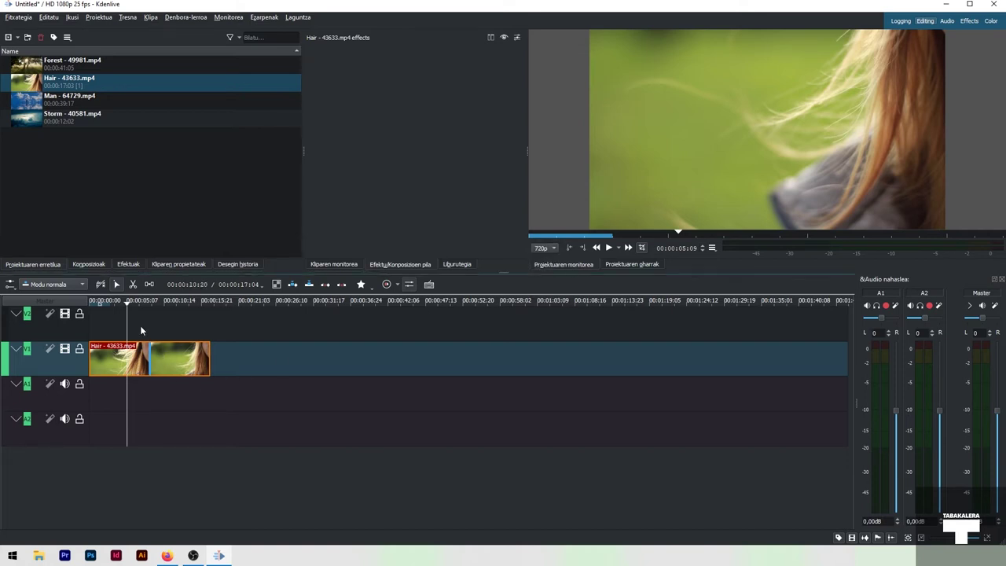
left_click(114, 302)
key("space")
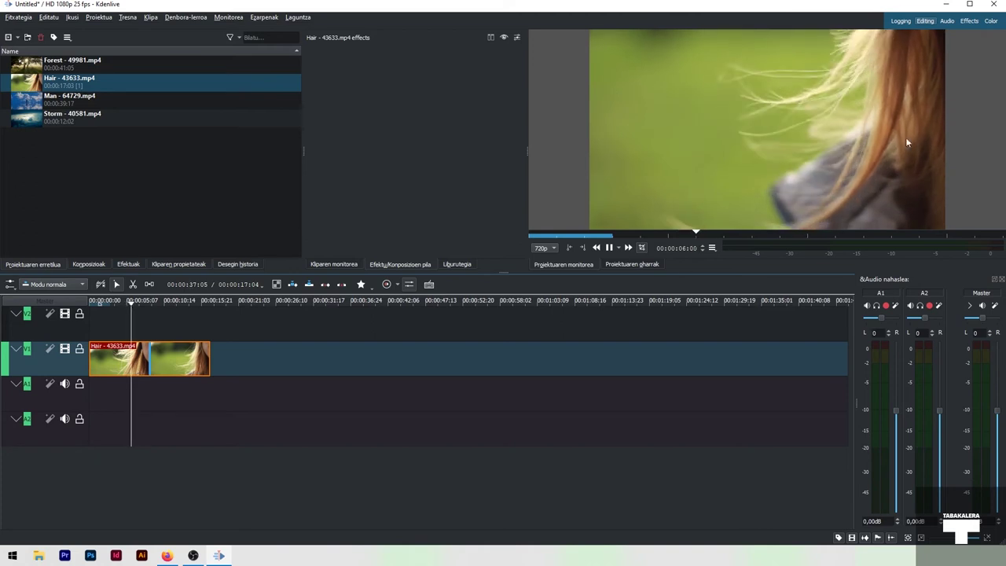
left_click(853, 103)
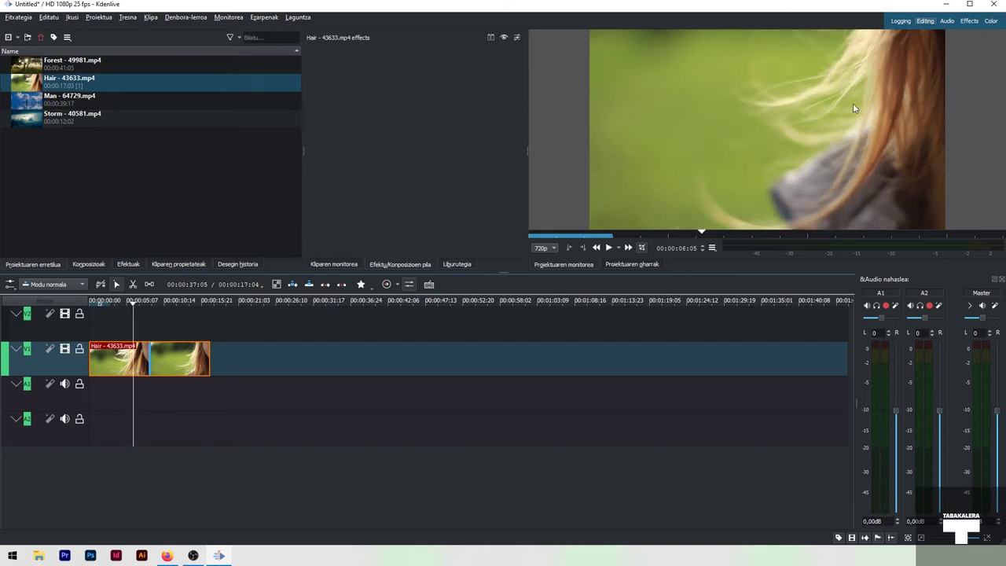
Lower the preview resolution through 360p to 270p and play the Hair clip up to about 00:00:09:20.
left_click(542, 248)
left_click(544, 270)
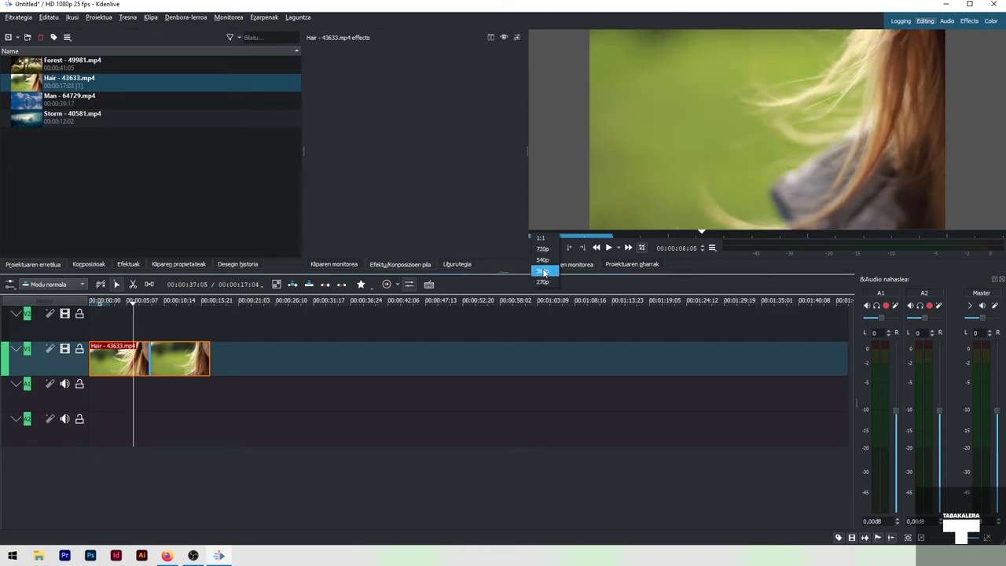
left_click(547, 246)
left_click(549, 261)
left_click(126, 301)
left_click(116, 305)
key("space")
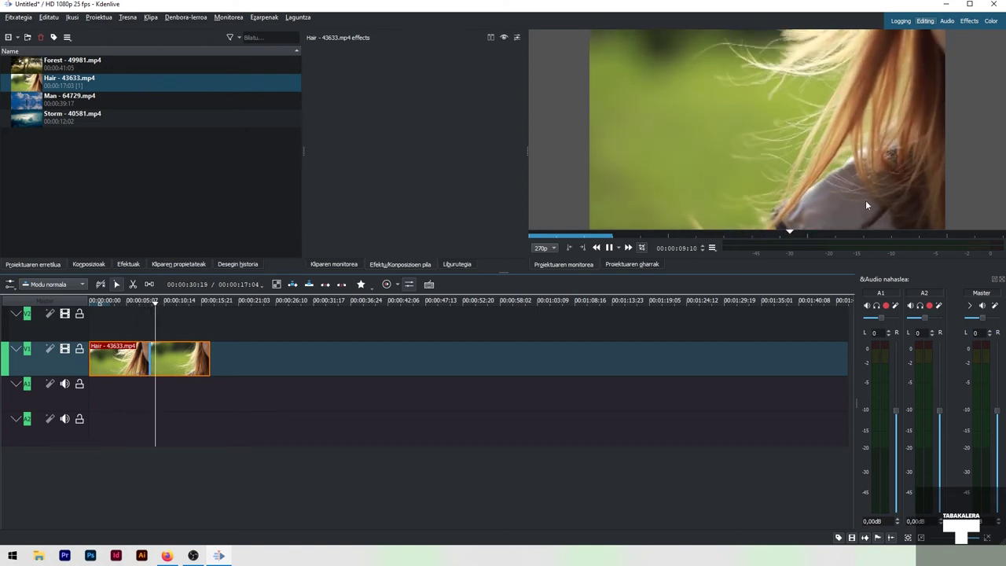
key("space")
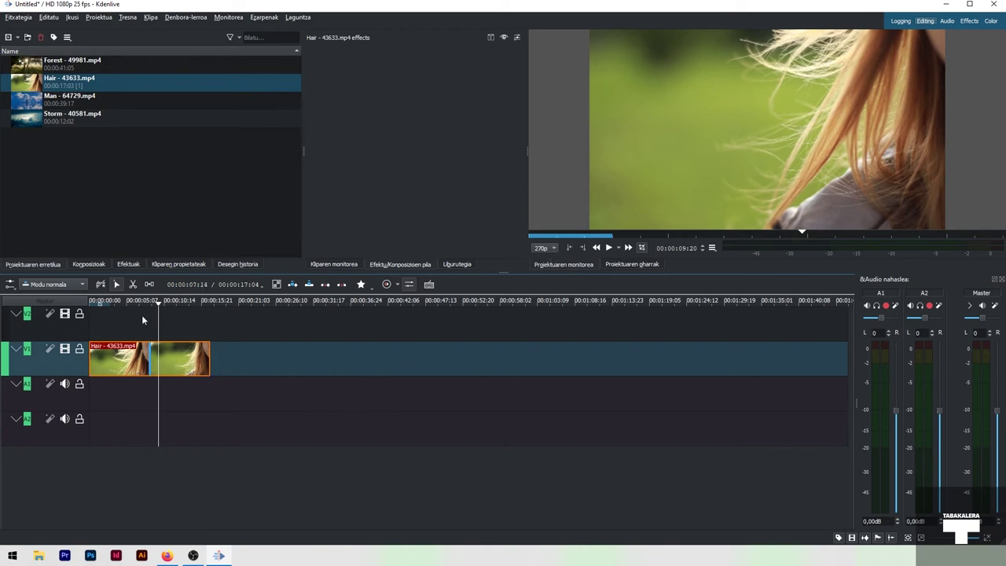
Review the preview resolution options, keeping 270p, and scrub through the Hair clip between about 00:00:04:05 and 00:00:10:01.
left_click(554, 249)
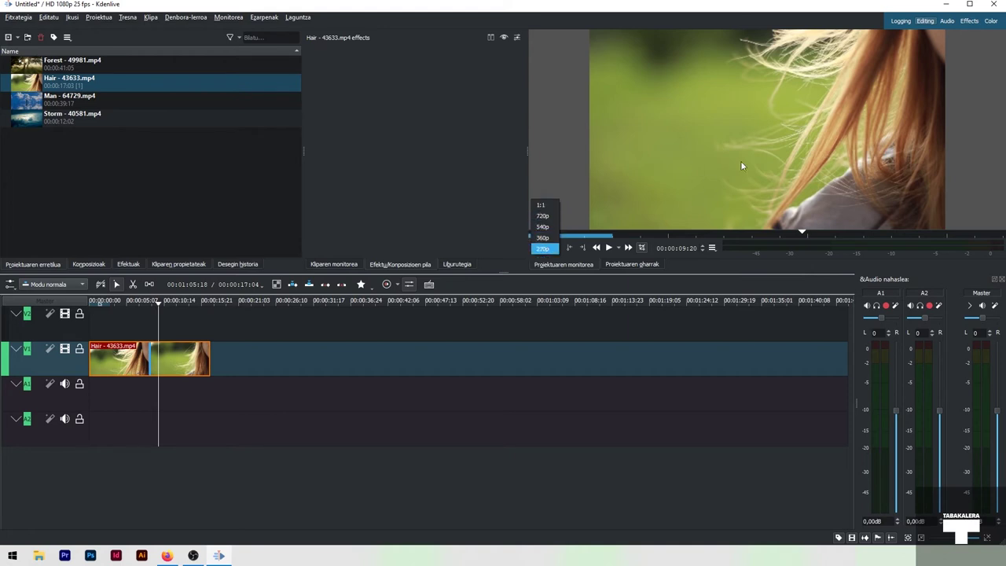
left_click(150, 303)
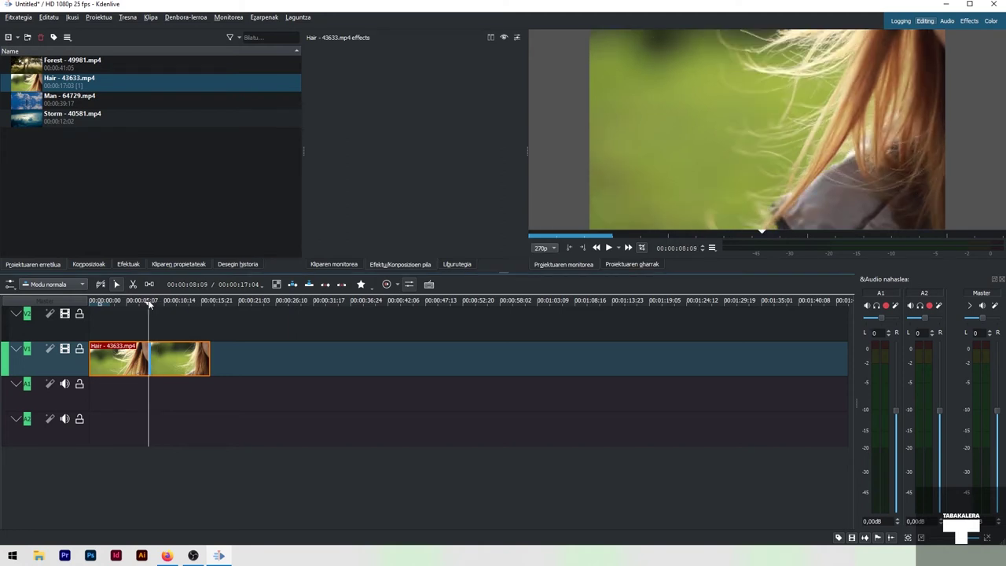
left_click_drag(149, 305, 154, 305)
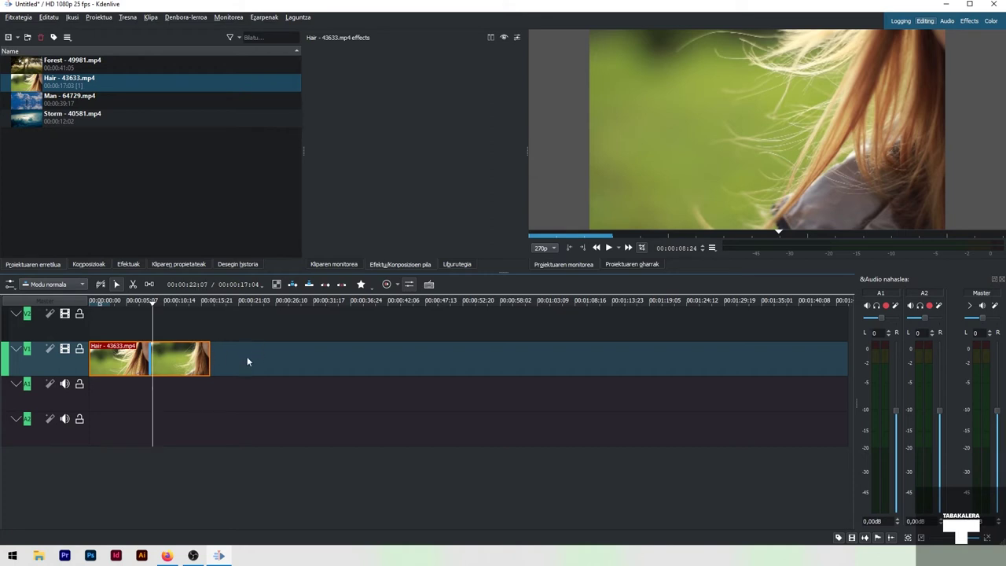
left_click(160, 304)
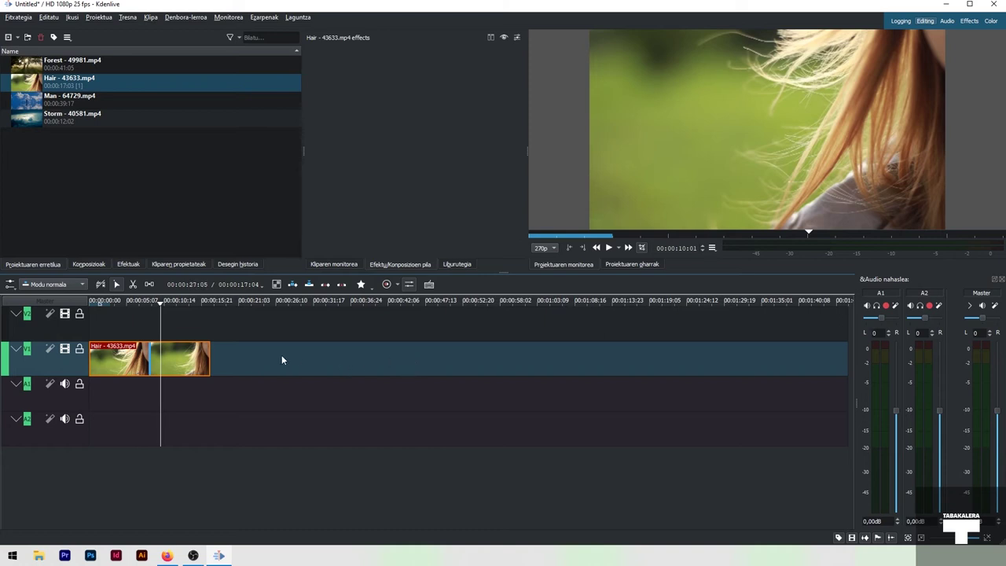
left_click_drag(149, 304, 145, 304)
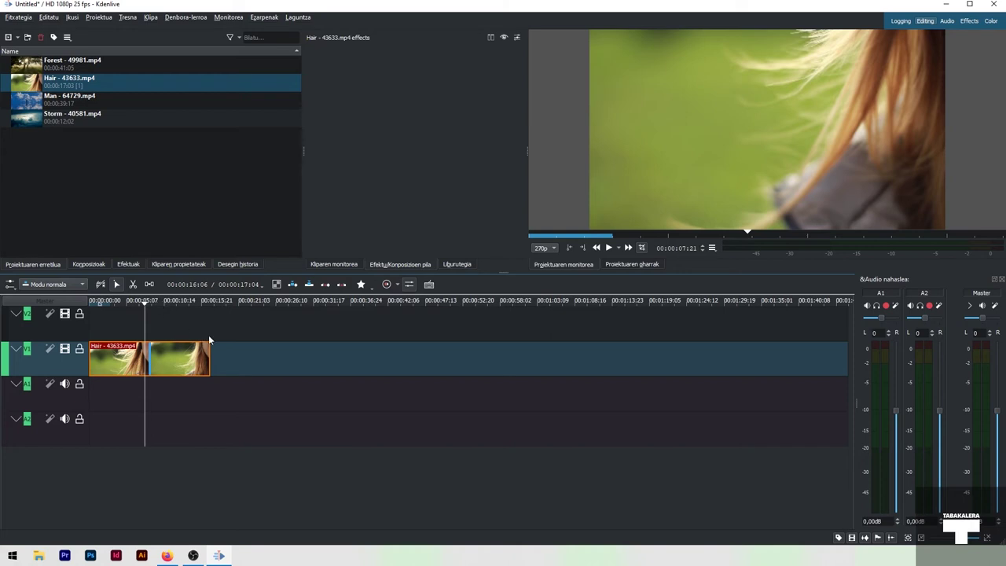
left_click(554, 249)
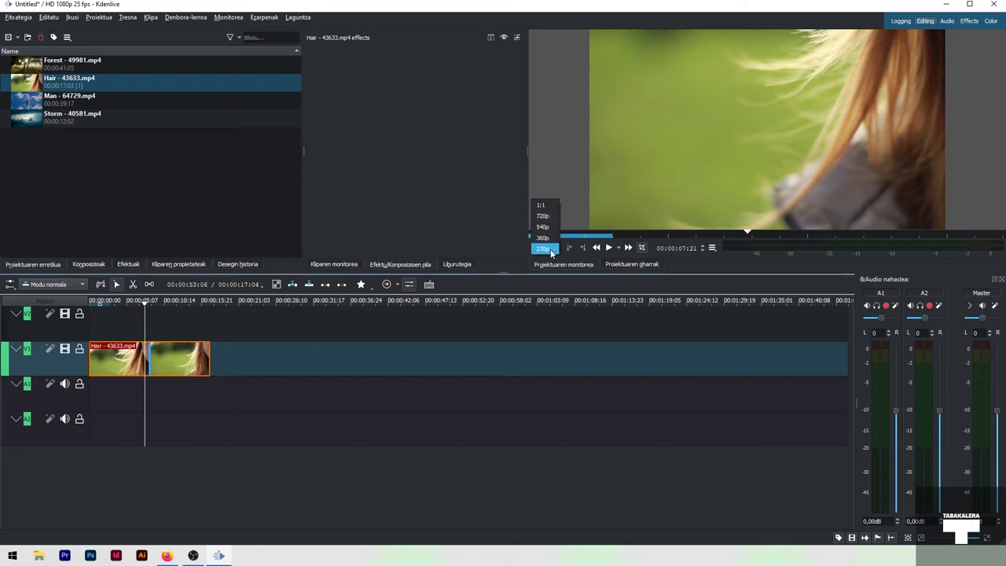
left_click(549, 249)
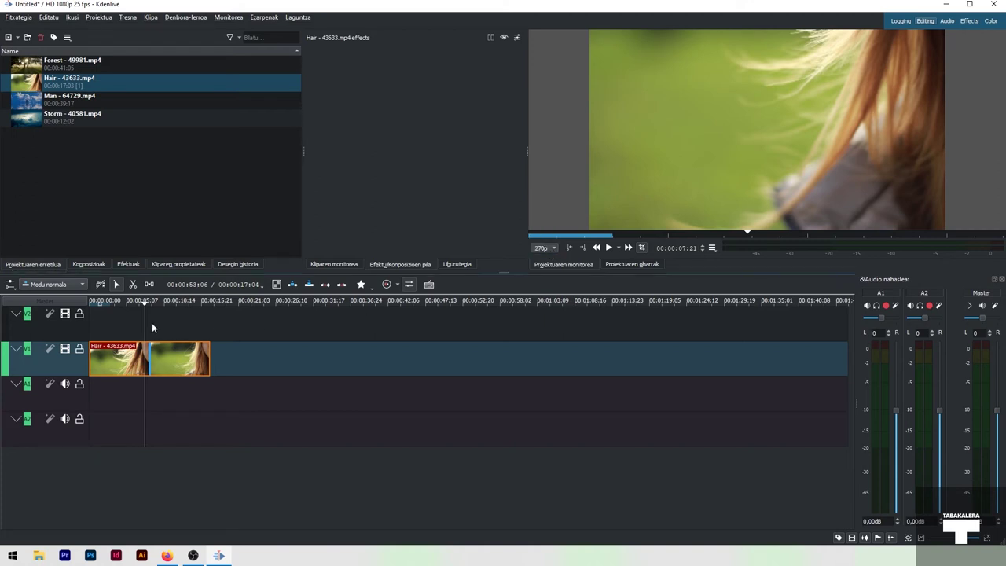
left_click(118, 304)
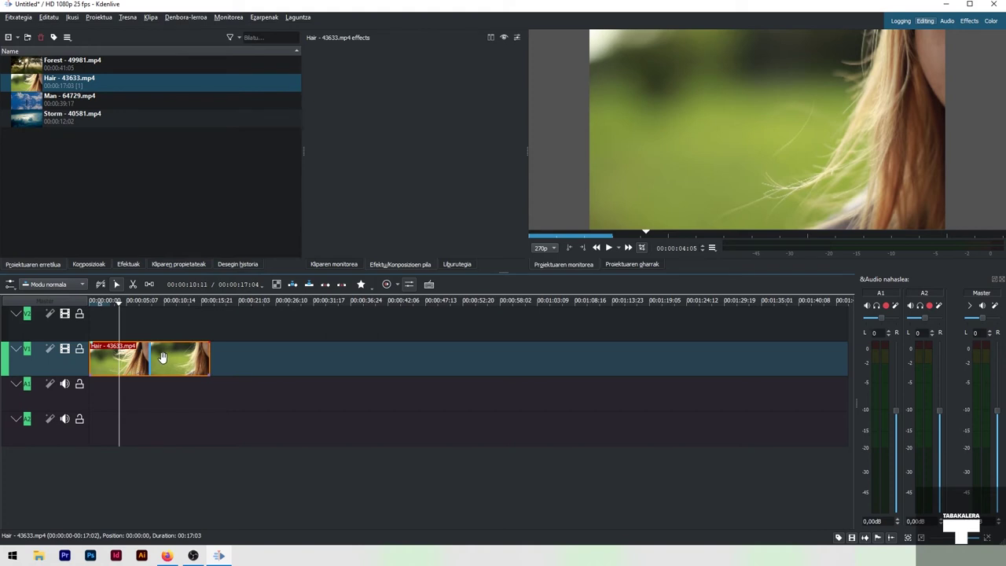
Move the Hair clip up to V2 and place Man - 64729.mp4 on V1 so its start overlaps the Hair clip's end.
left_click_drag(162, 358, 162, 335)
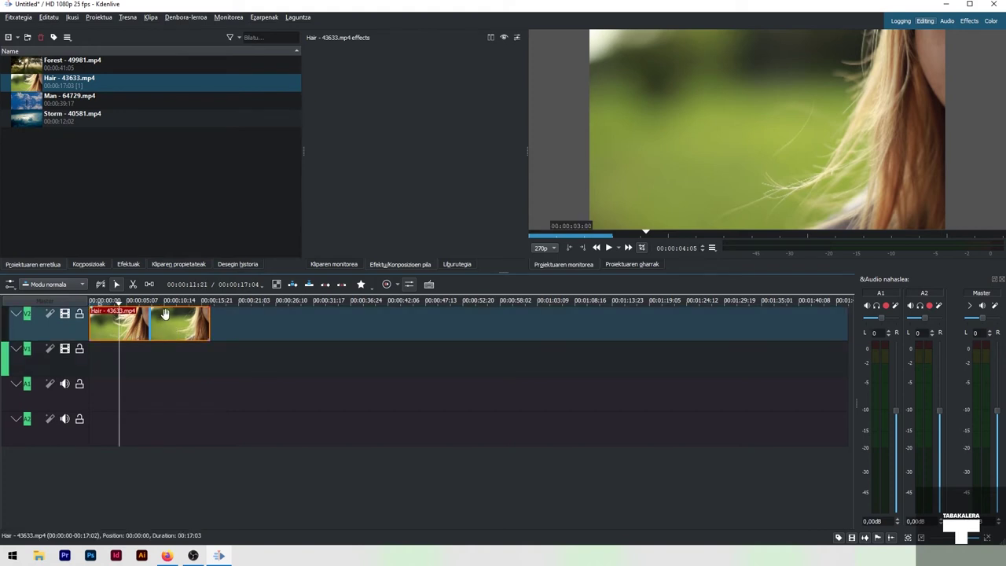
left_click(33, 100)
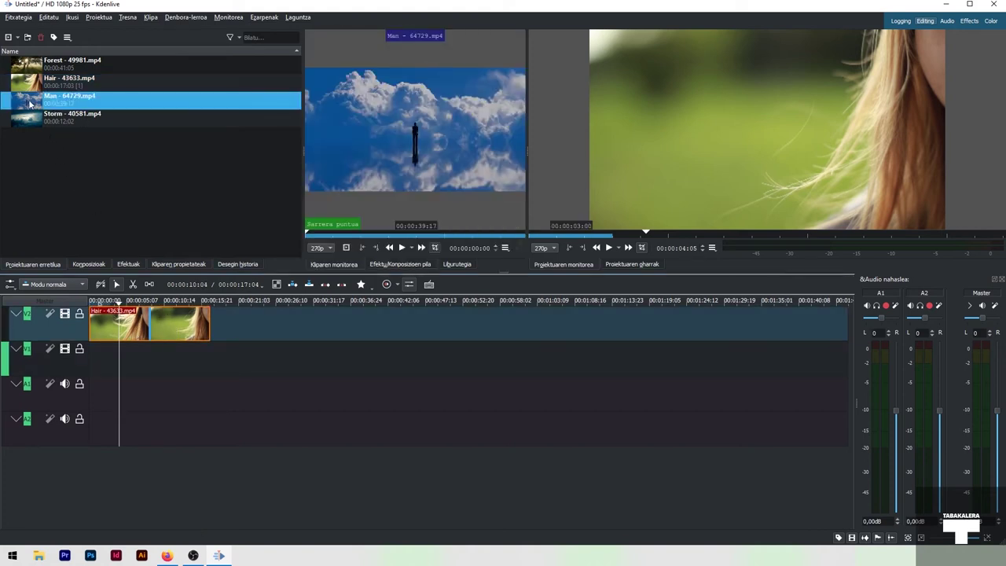
left_click_drag(30, 102, 185, 363)
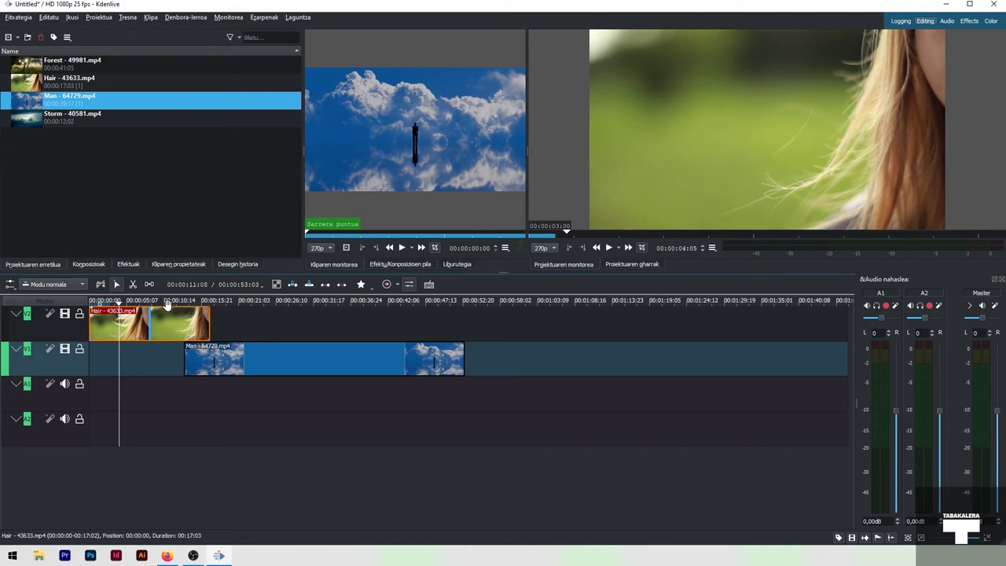
Place the playhead at 00:00:14:03 in the clips' overlap and set the project monitor's preview resolution to 540p.
left_click_drag(167, 303, 189, 303)
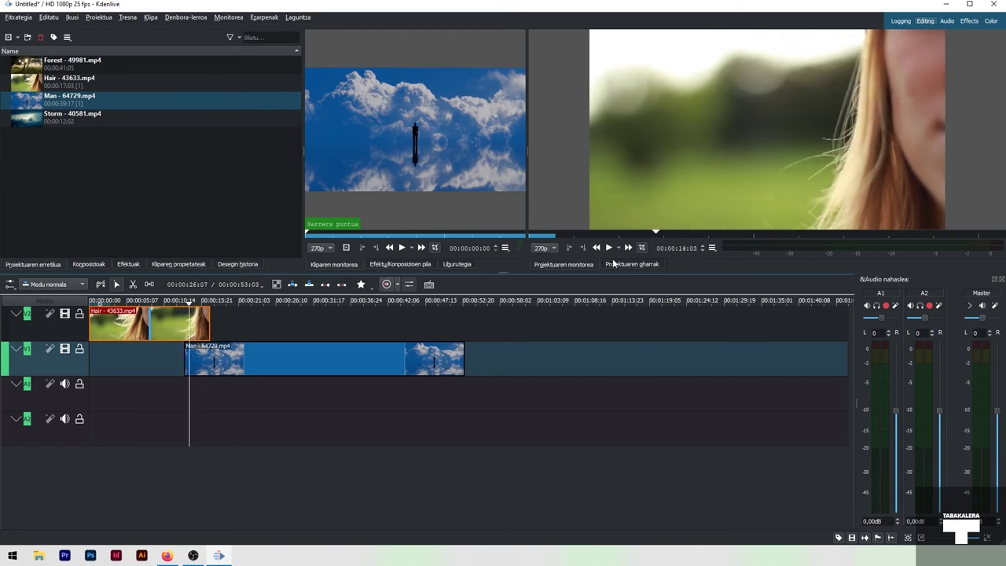
left_click(545, 247)
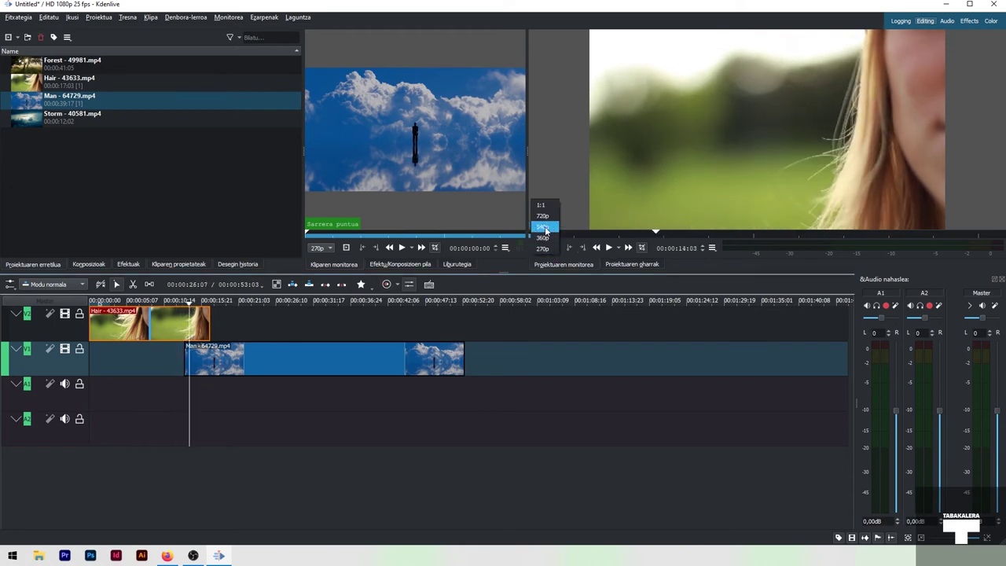
left_click(543, 227)
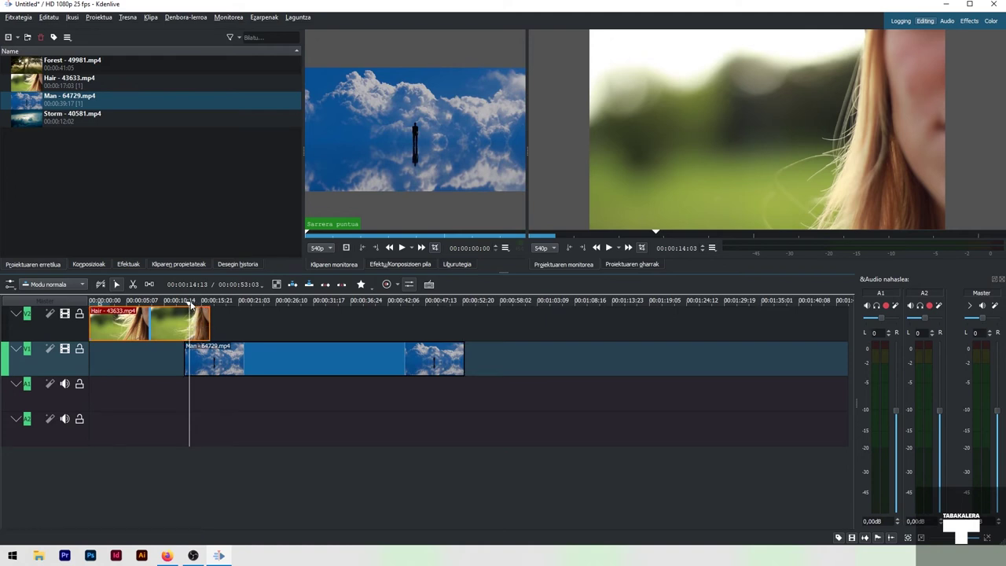
Scrub across the overlap of the Hair and Man clips between about 00:00:15:06 and 00:00:17:24.
left_click(196, 305)
left_click(196, 305)
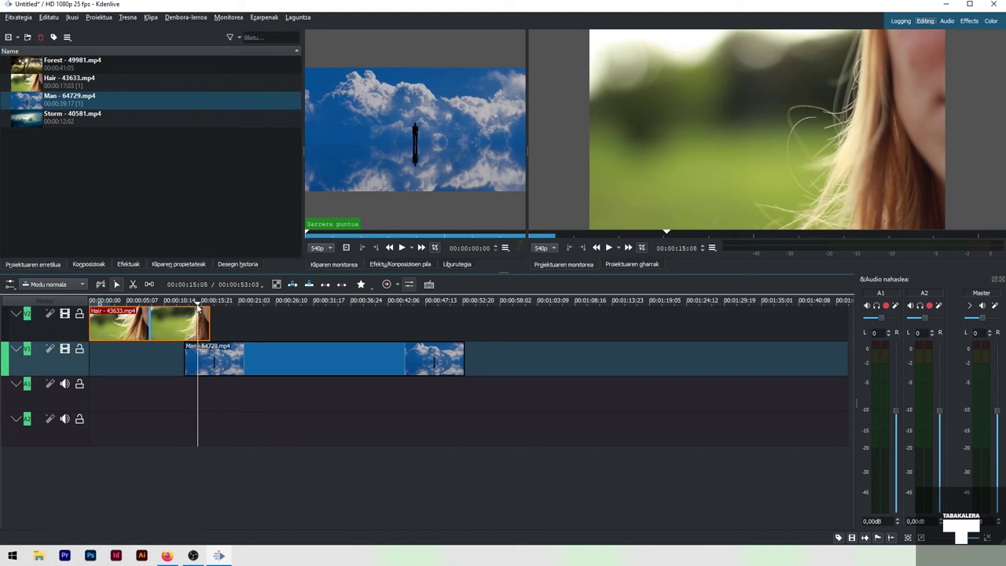
left_click(216, 302)
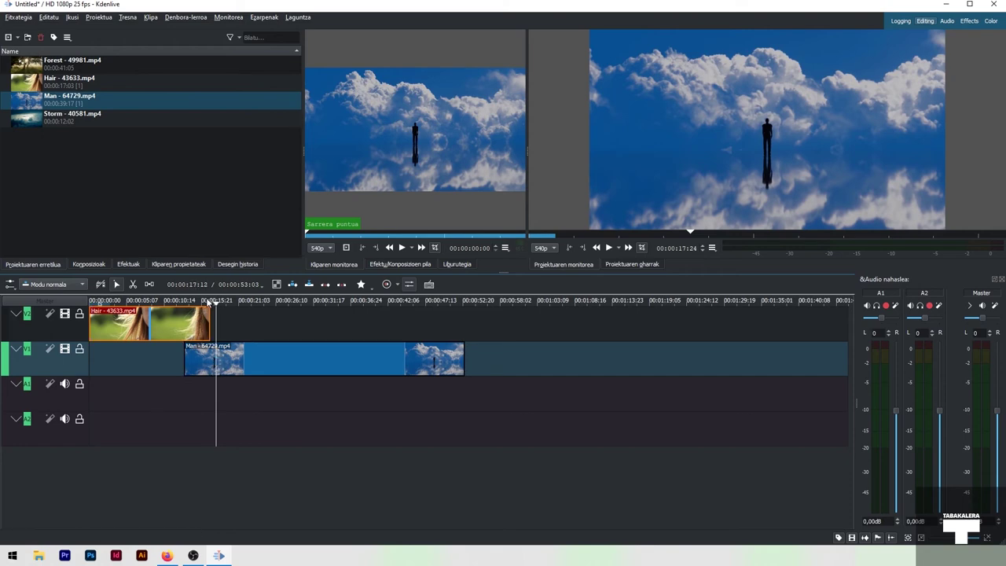
left_click(203, 303)
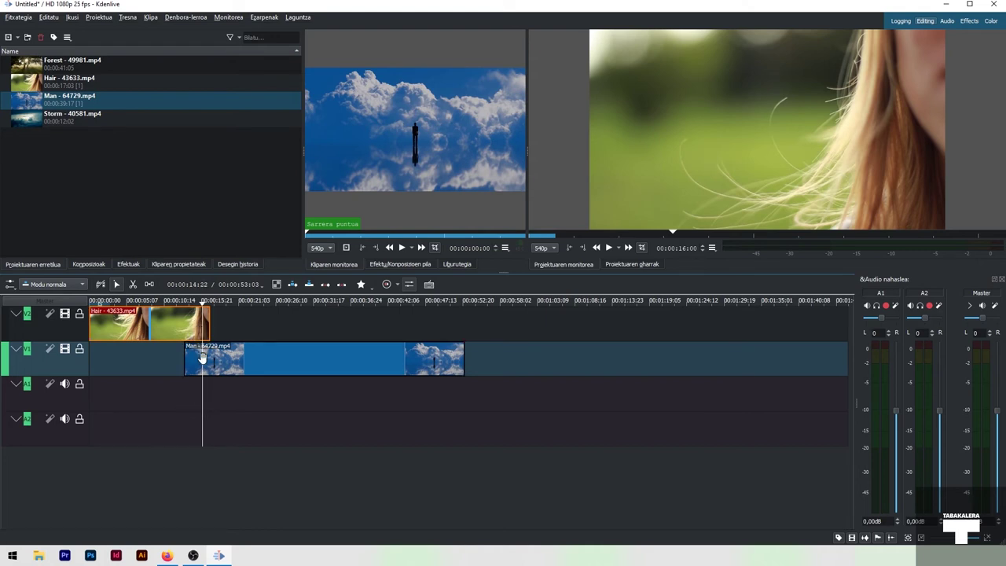
left_click_drag(200, 305, 197, 307)
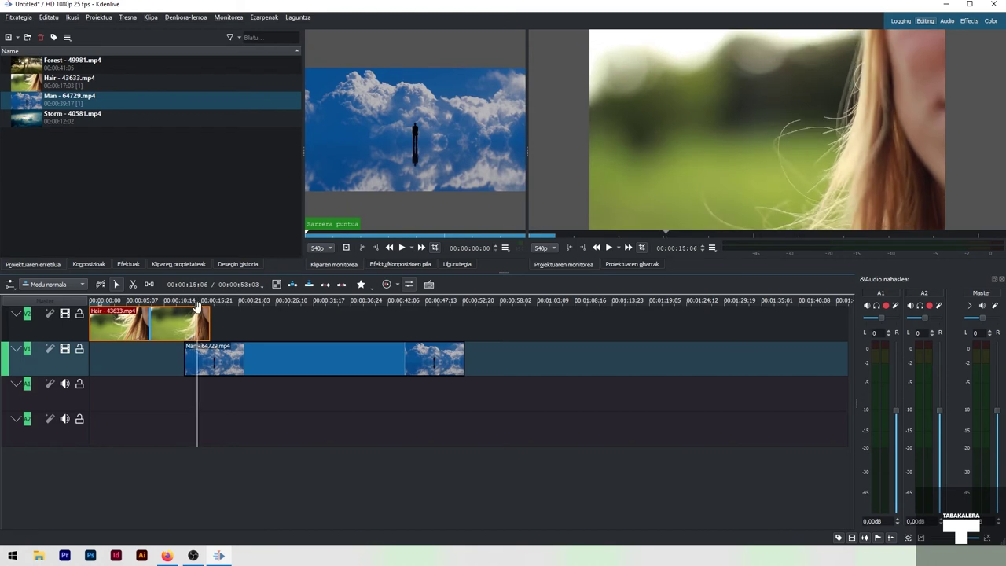
left_click(196, 305)
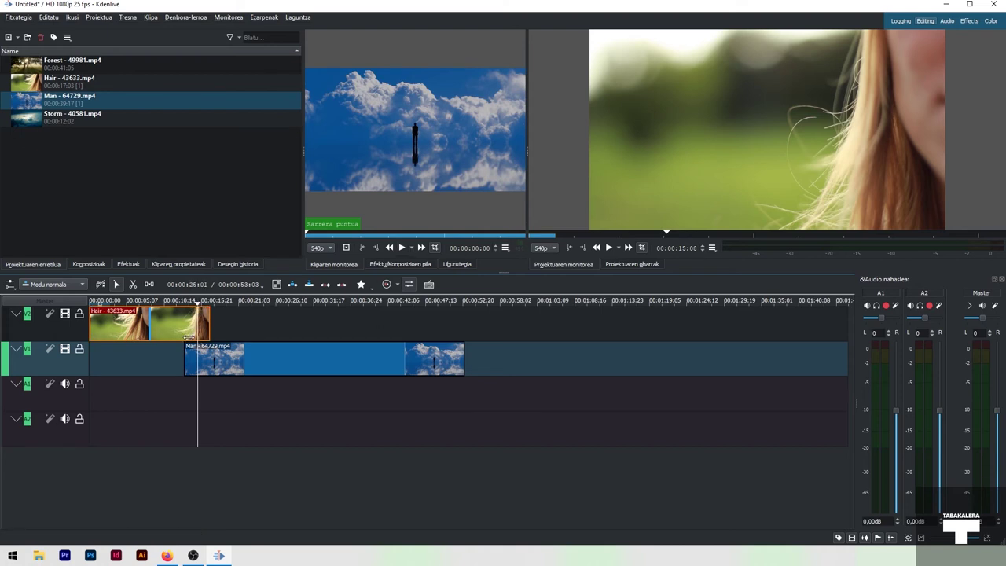
mouse_move(200, 305)
left_mouse_down()
mouse_move(238, 305)
mouse_move(201, 305)
left_mouse_up()
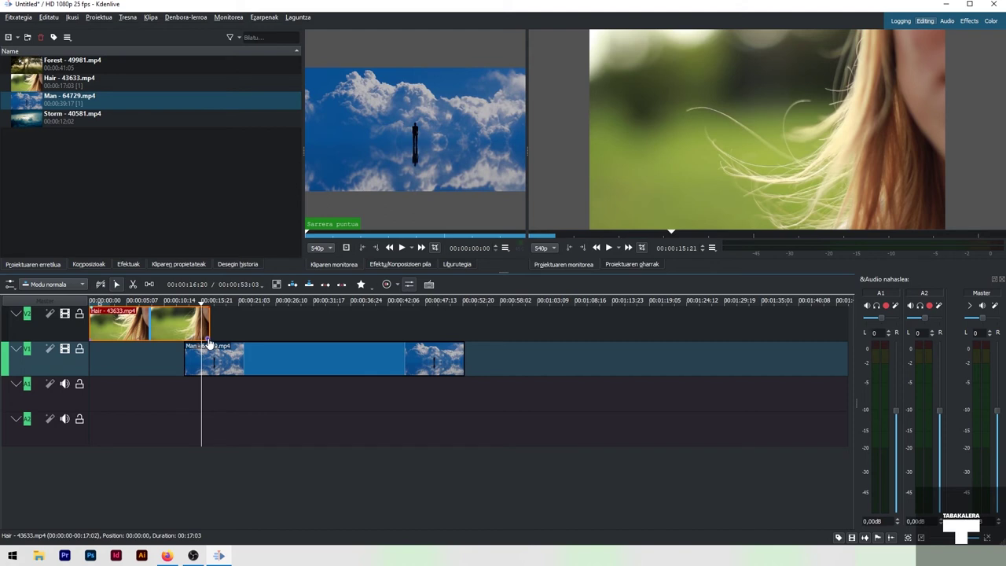
Add an Ekortzea dissolve composition where the Hair and Man clips overlap and play through it from about 00:00:11:18.
left_click(209, 339)
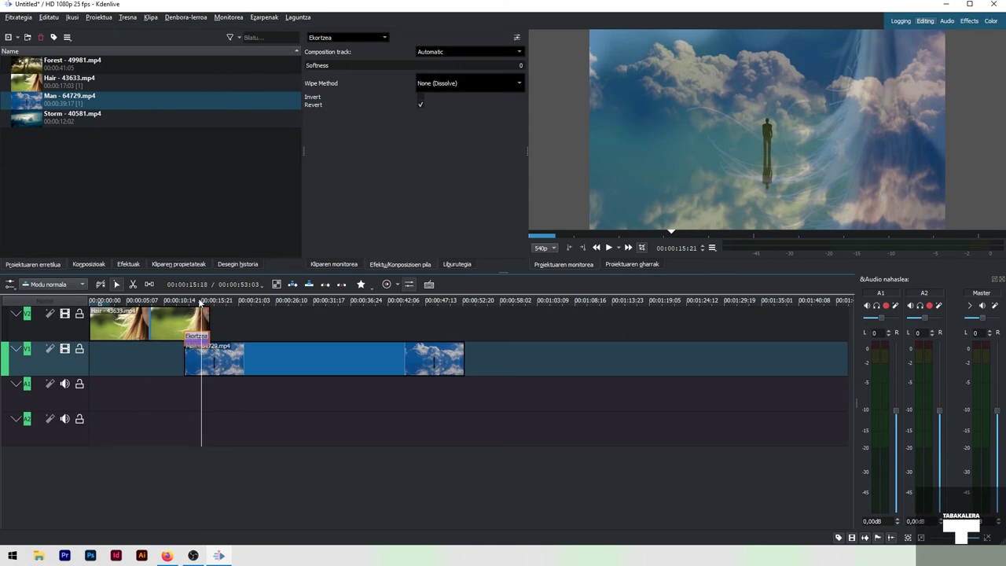
left_click_drag(201, 303, 173, 304)
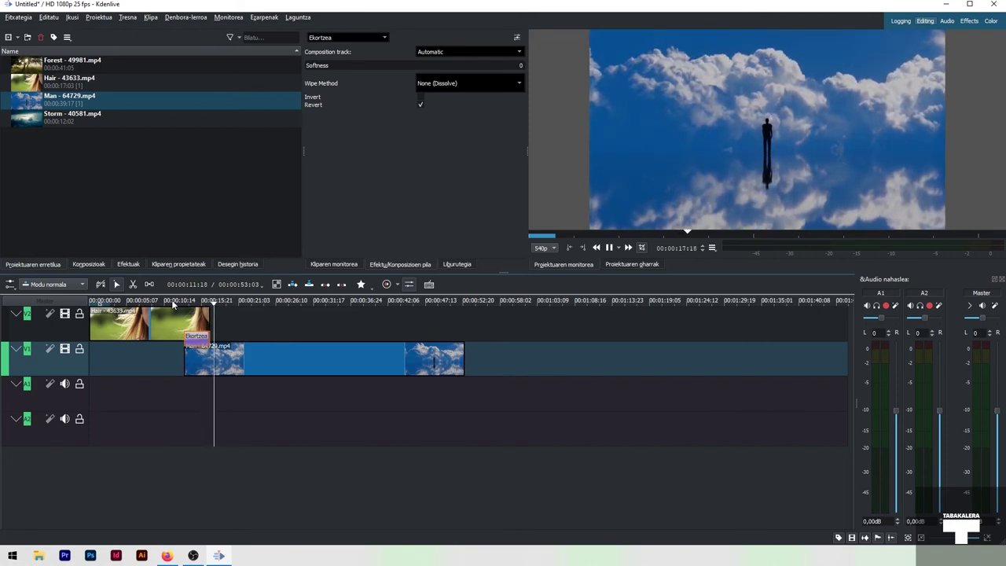
key("space")
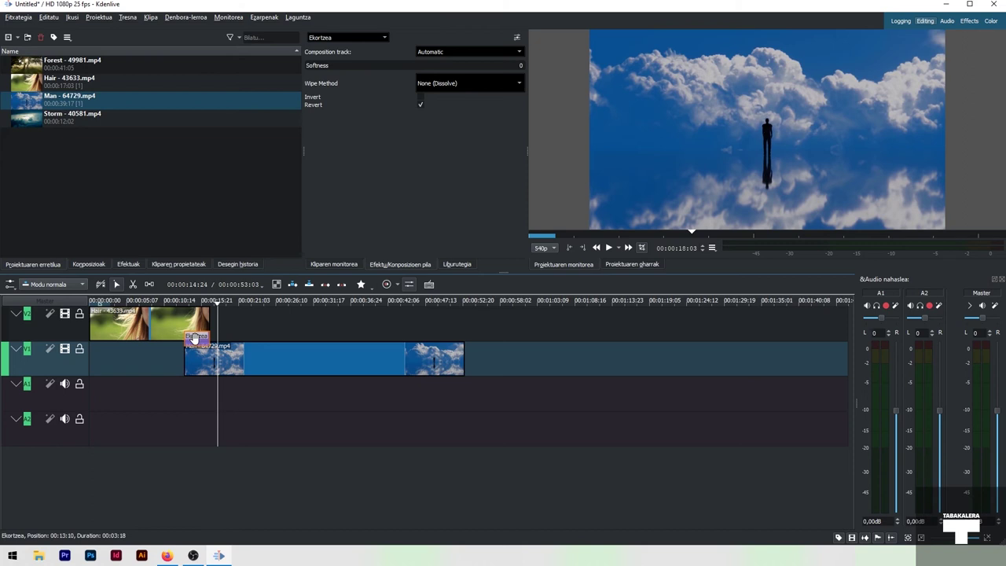
Move the Man clip earlier to start at 00:00:09:19 and extend the composition's start to cover the longer overlap with Hair.
left_click(199, 361)
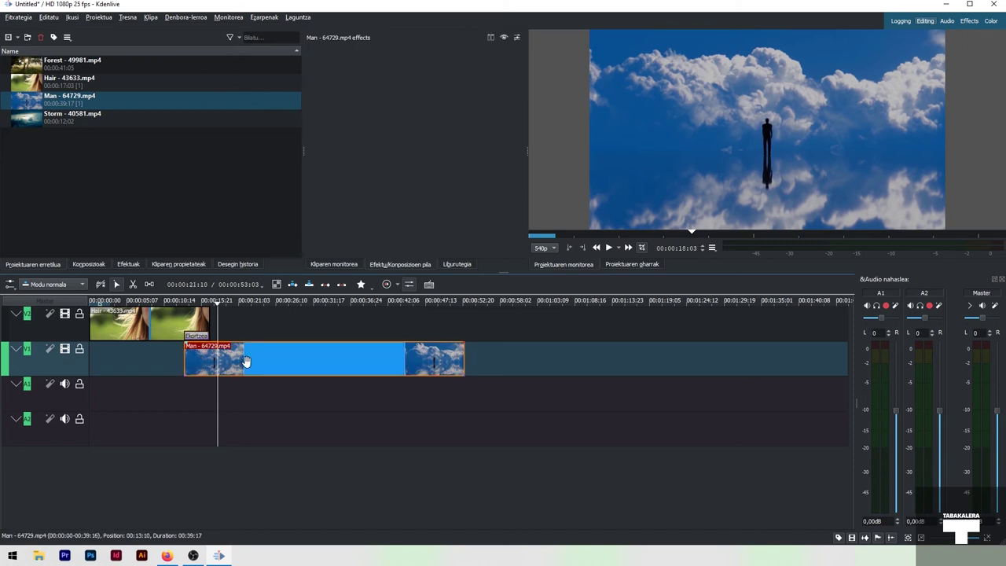
left_click_drag(240, 362, 213, 363)
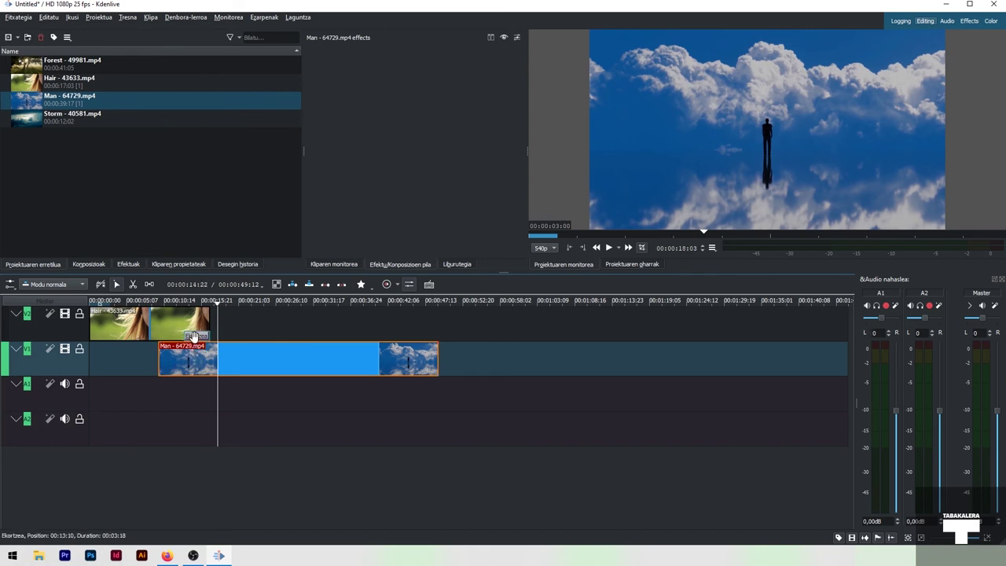
left_click(193, 338)
left_click_drag(183, 337, 161, 333)
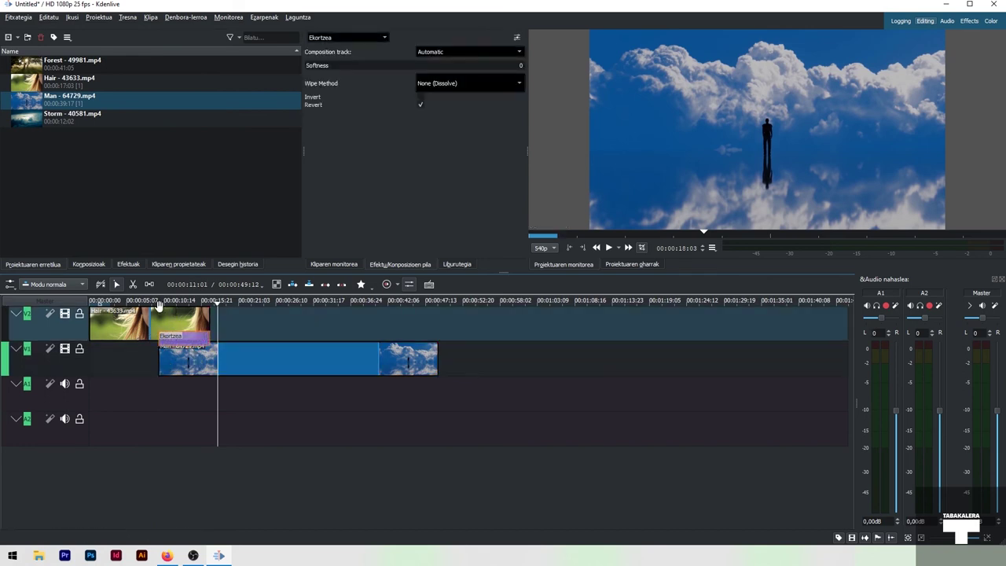
Play the lengthened Hair-to-Man dissolve from 00:00:08:09 to about 00:00:21:05.
left_click(149, 303)
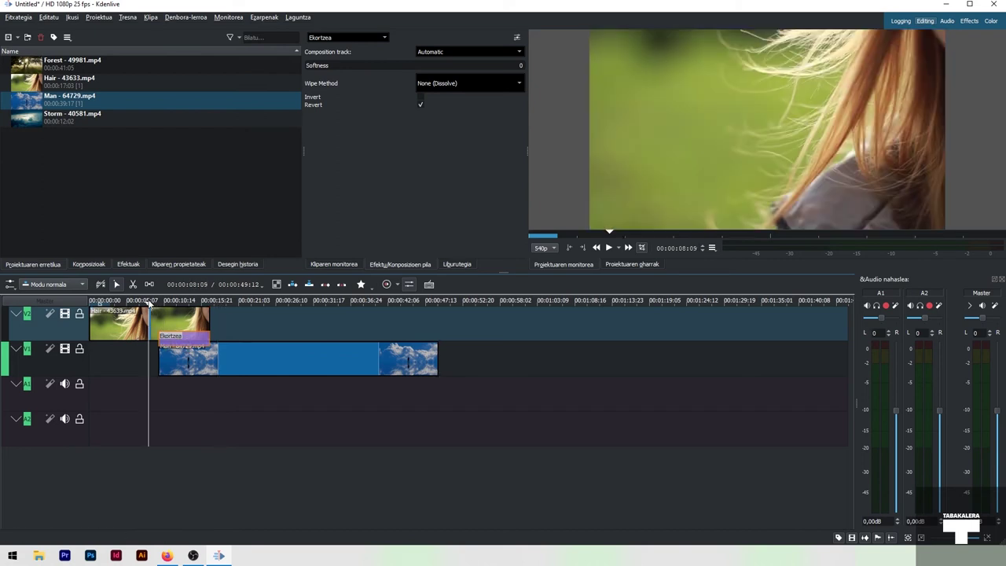
key("space")
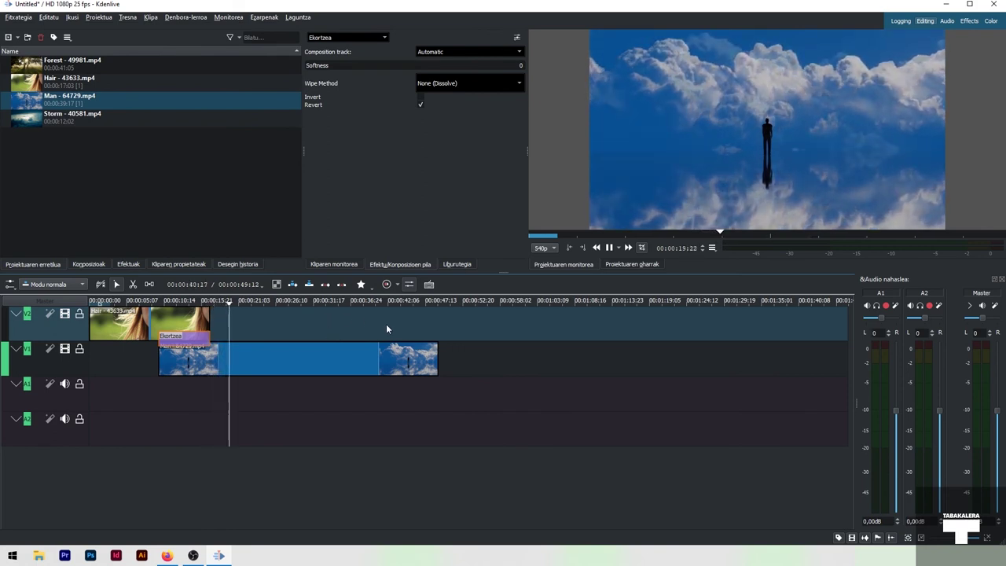
key("space")
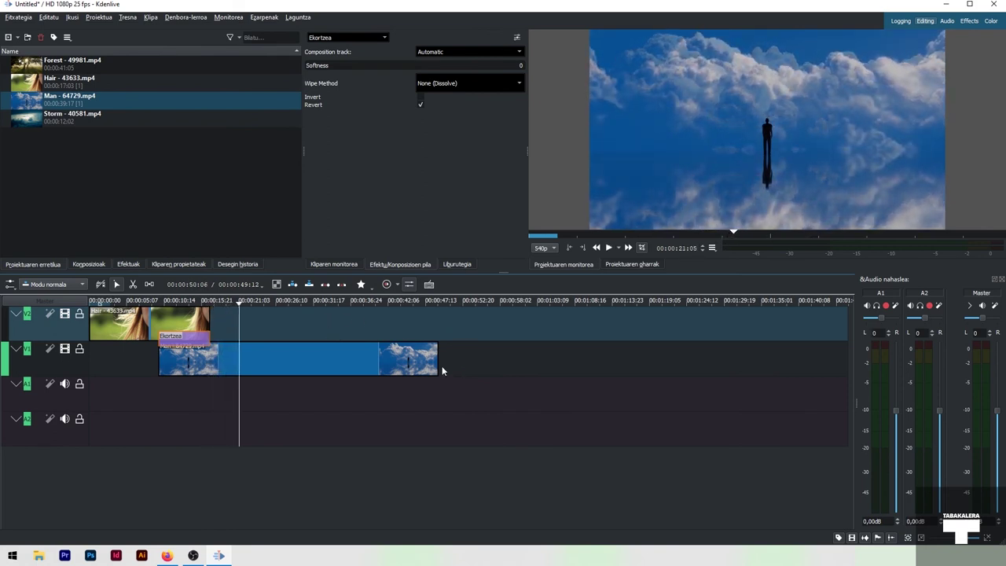
Trim the Man clip's end to a 17:00 duration and place Forest - 49981.mp4 on V2 at 00:00:24:22, overlapping the Man clip.
left_click(394, 364)
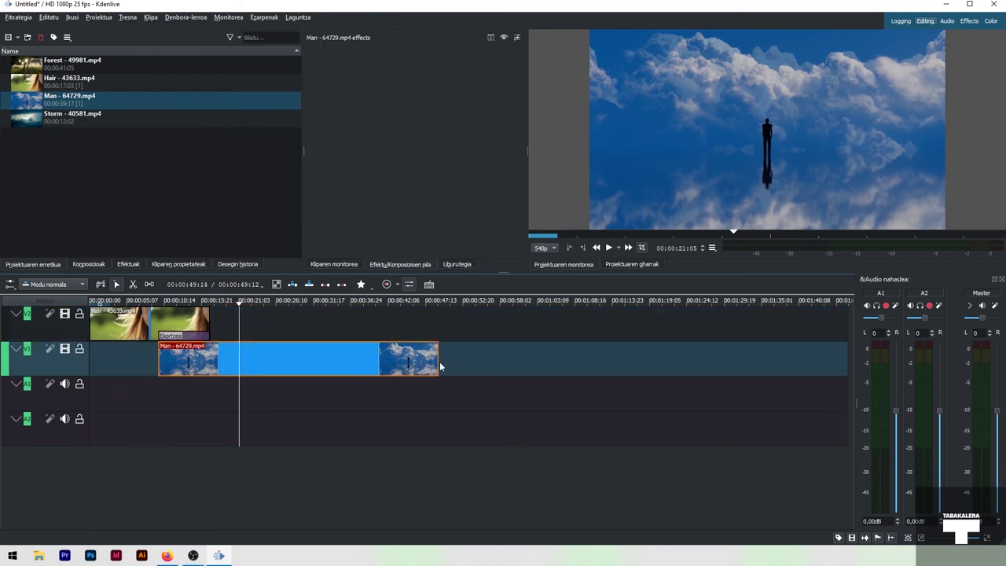
left_click_drag(438, 357, 279, 350)
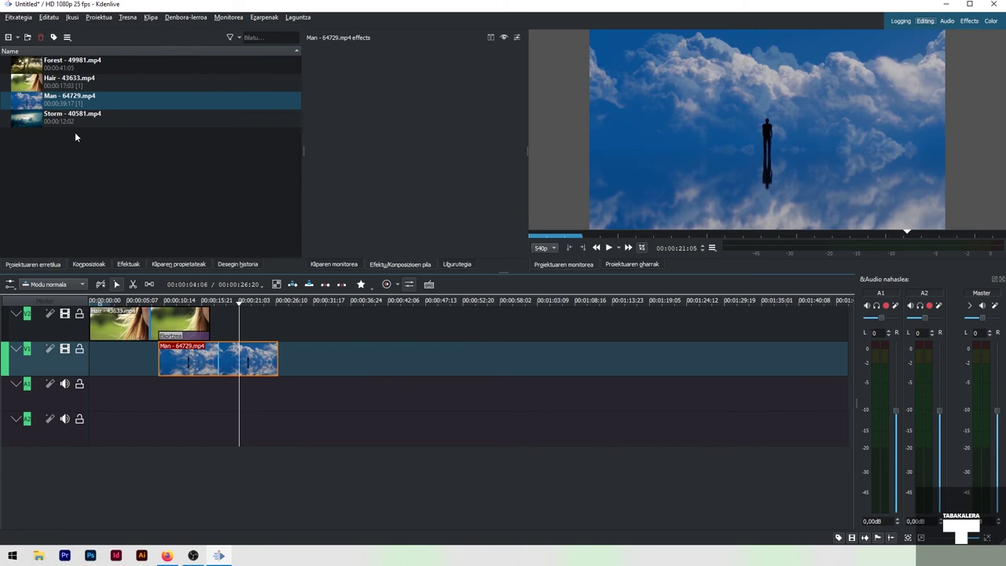
left_click(27, 66)
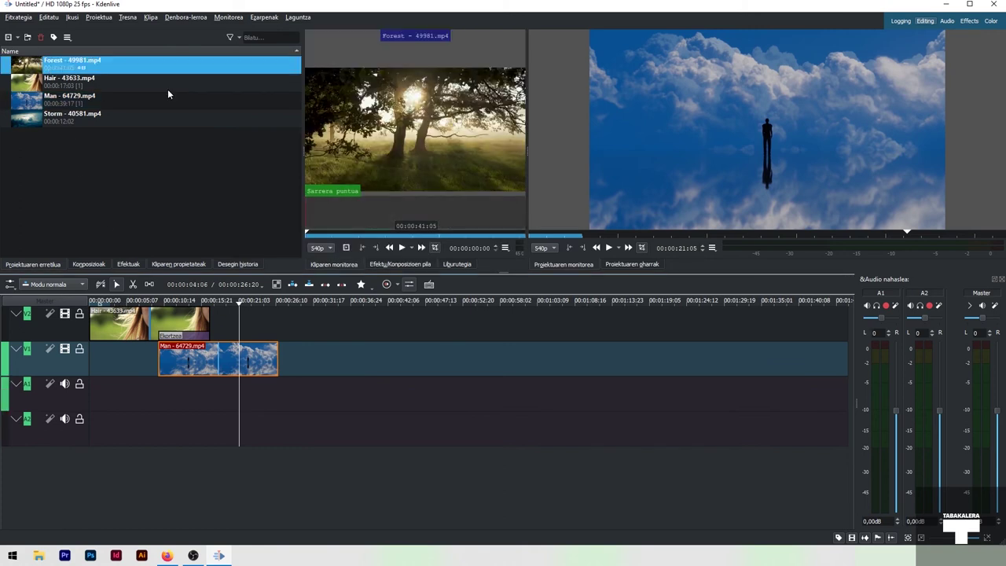
left_click_drag(27, 67, 266, 336)
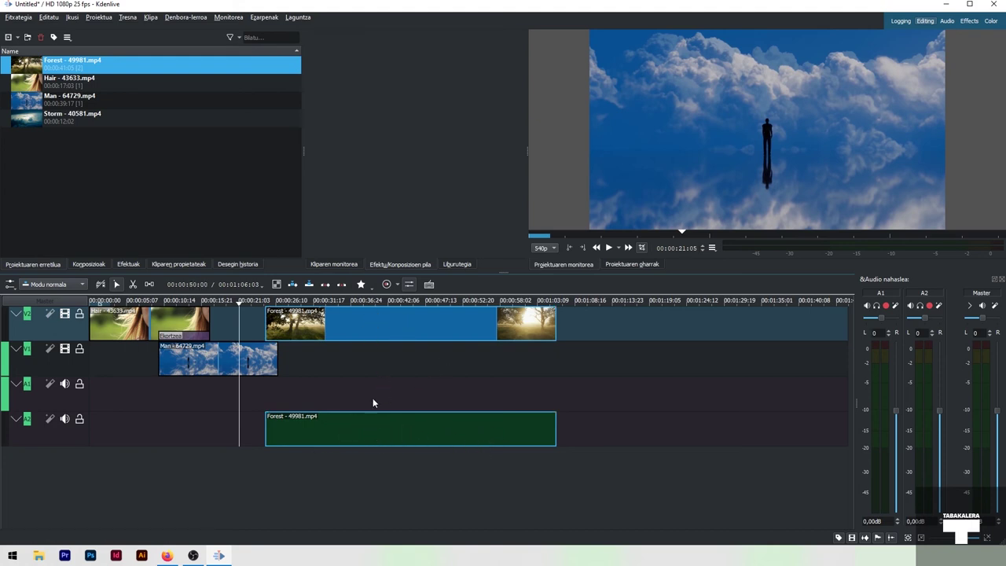
Ungroup the Forest clip's video and audio, and select the V2 video and the A2 audio individually.
left_click(341, 373)
left_click(366, 328)
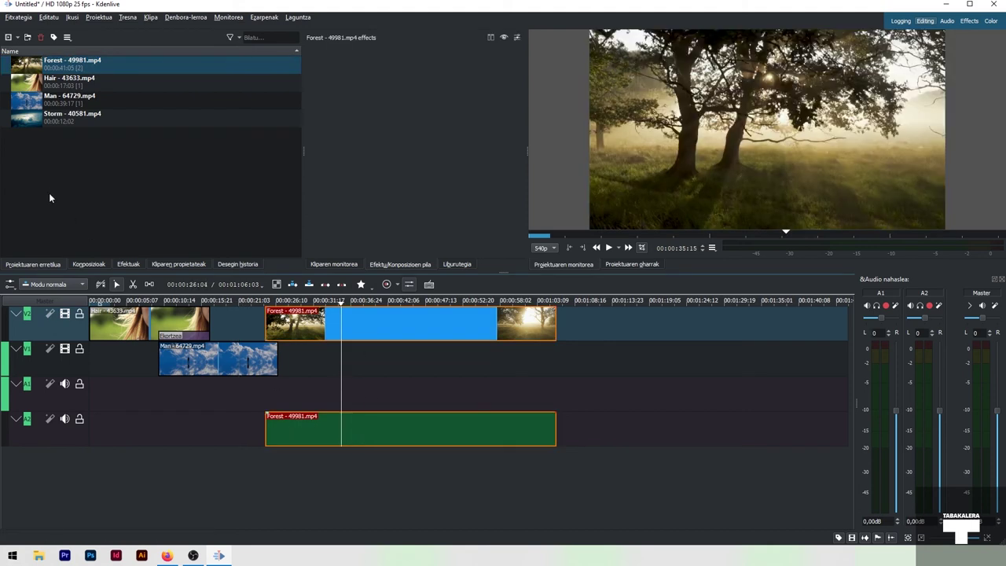
right_click(365, 325)
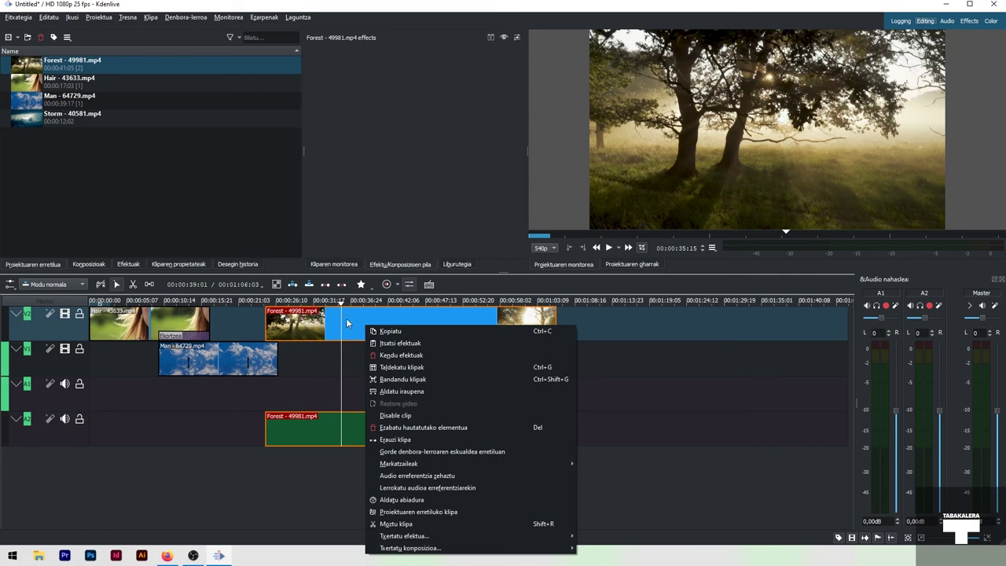
left_click(399, 380)
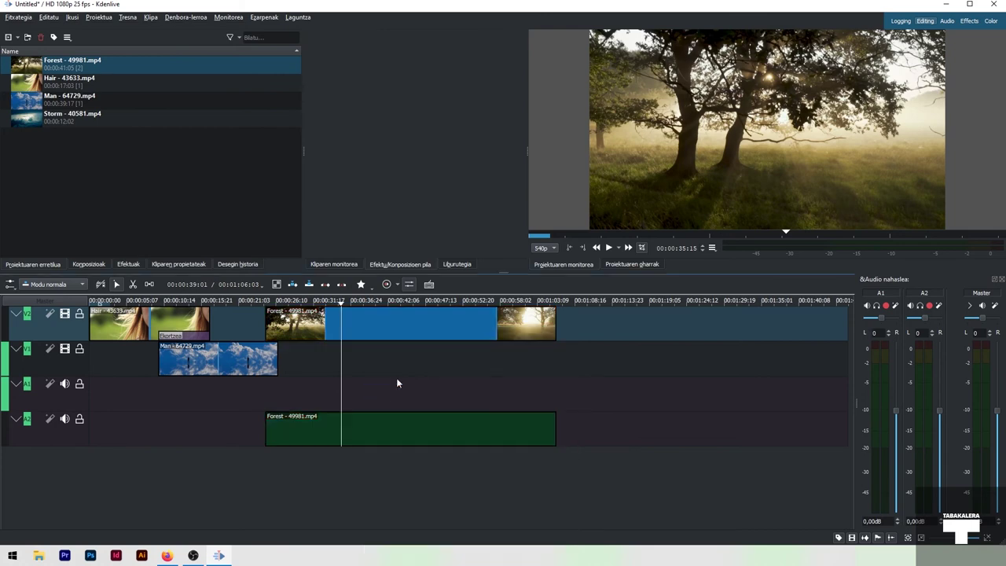
left_click(384, 326)
left_click(385, 327)
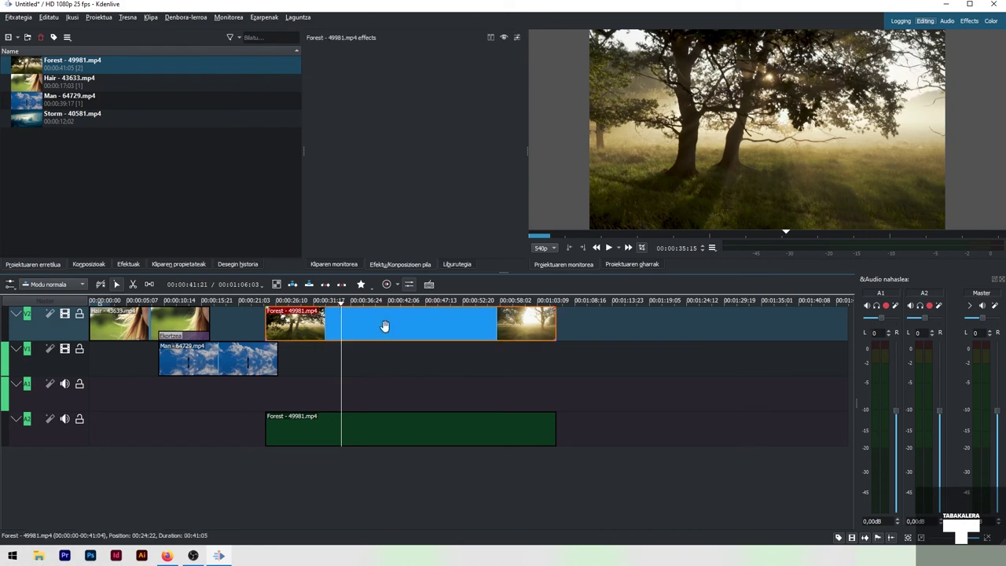
left_click(370, 428)
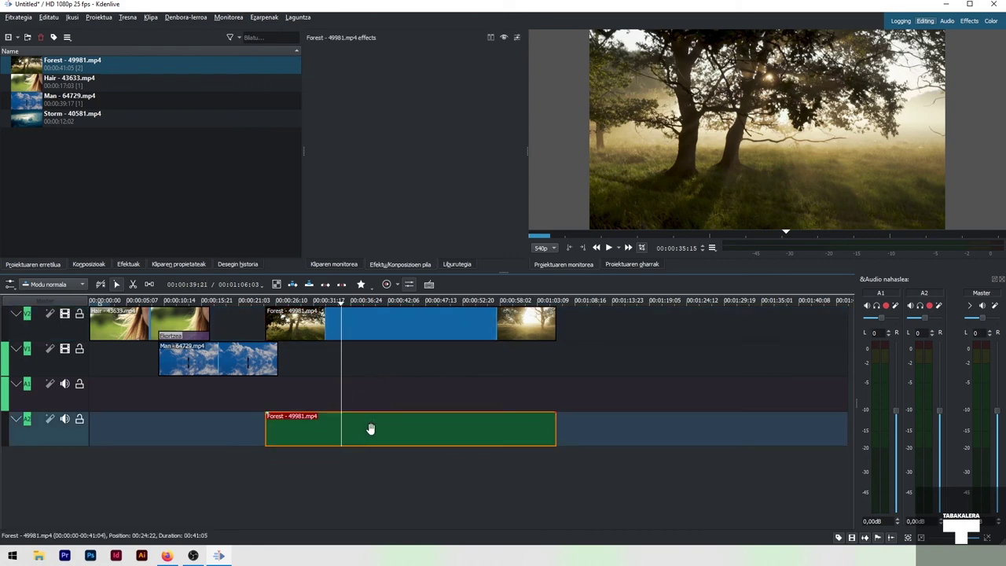
Play part of the Forest clip to check its sound and delete its audio from A2.
left_click(334, 302)
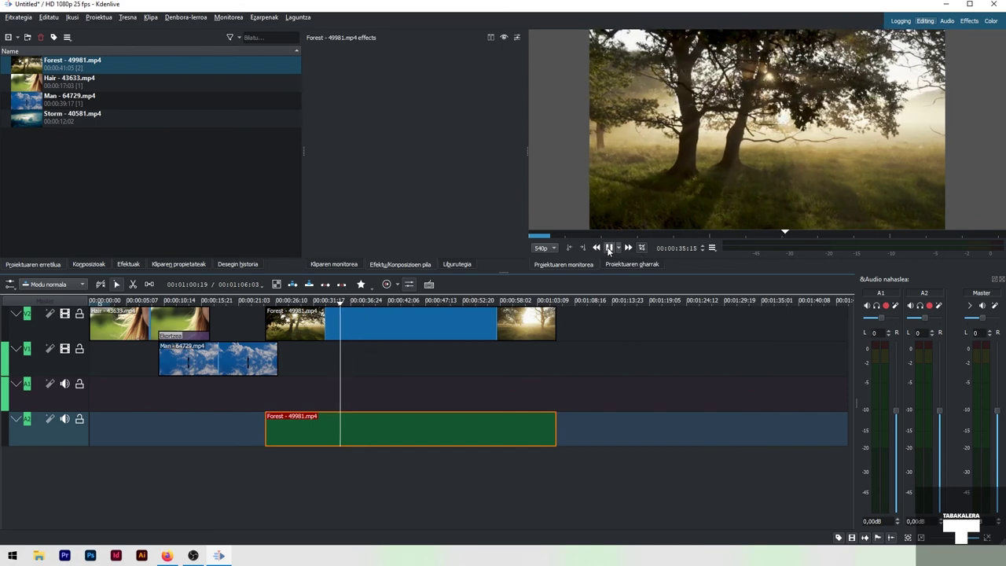
key("space")
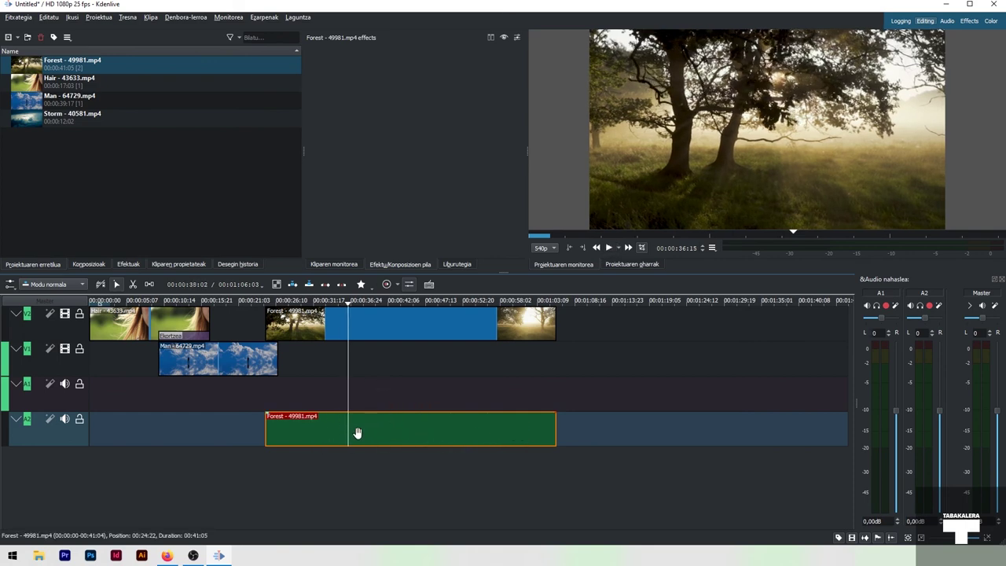
left_click(401, 405)
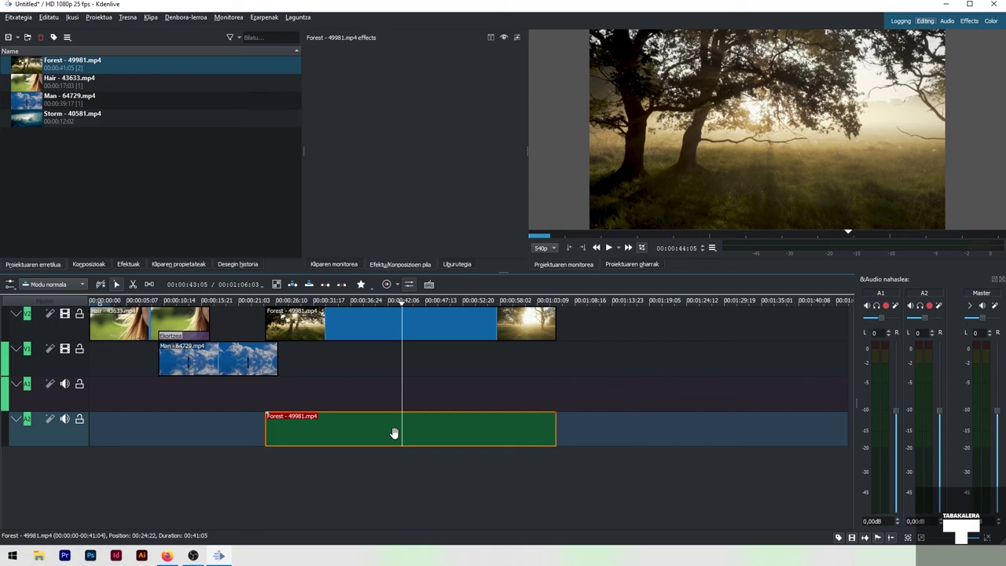
key("Delete")
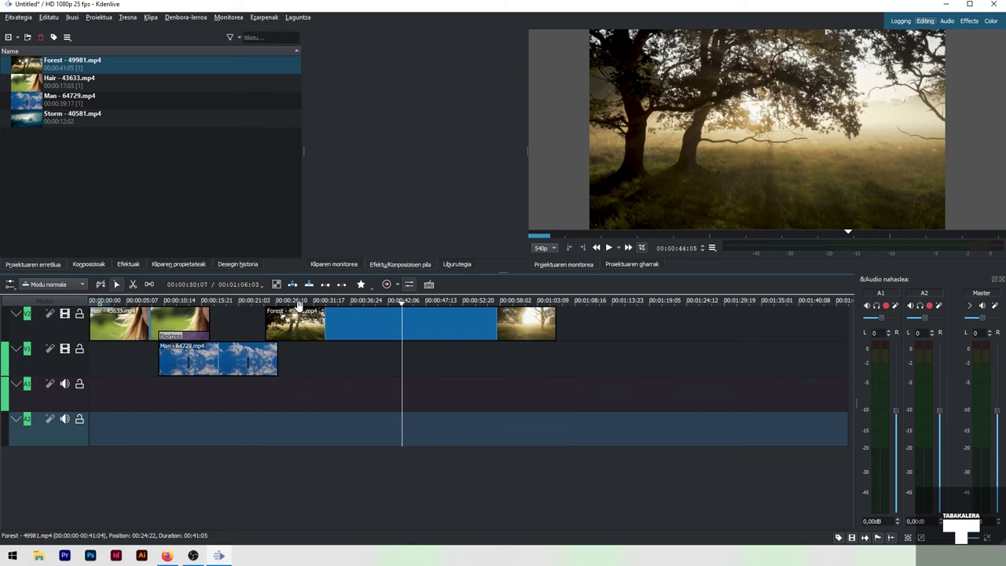
Play the Man-to-Forest cut from 00:00:23:06 and move the Forest clip slightly earlier to start at 00:00:24:03.
left_click_drag(298, 304, 254, 304)
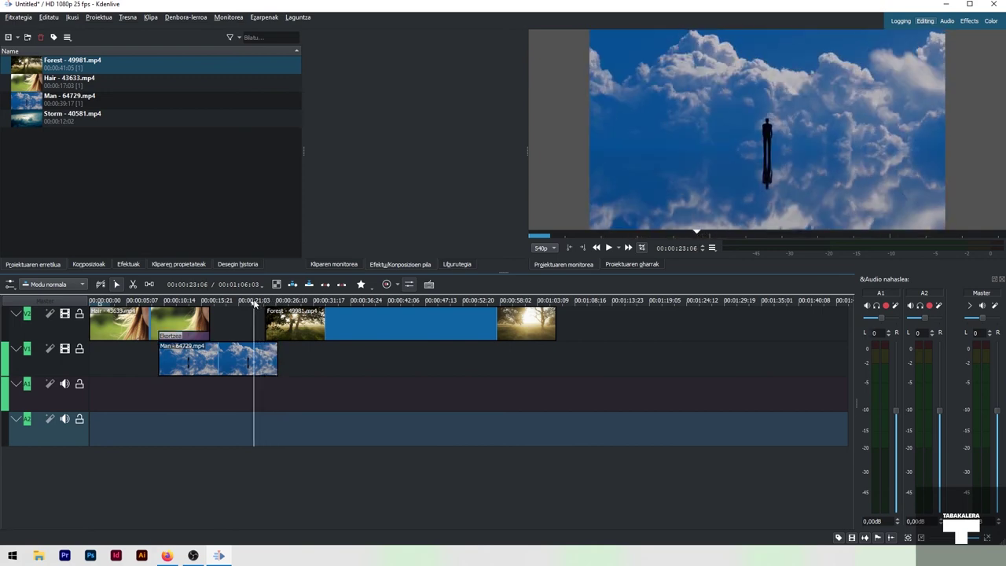
key("space")
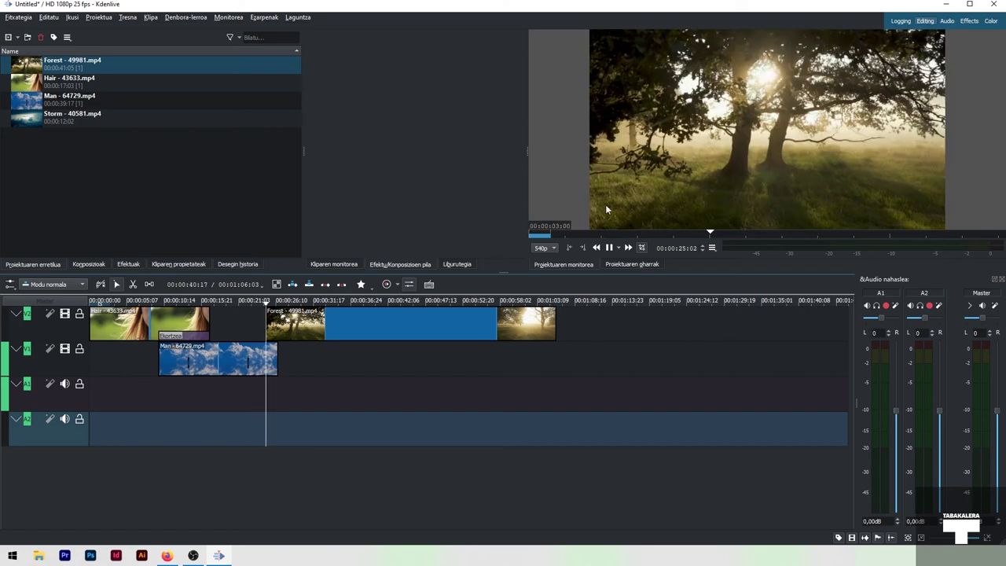
key("space")
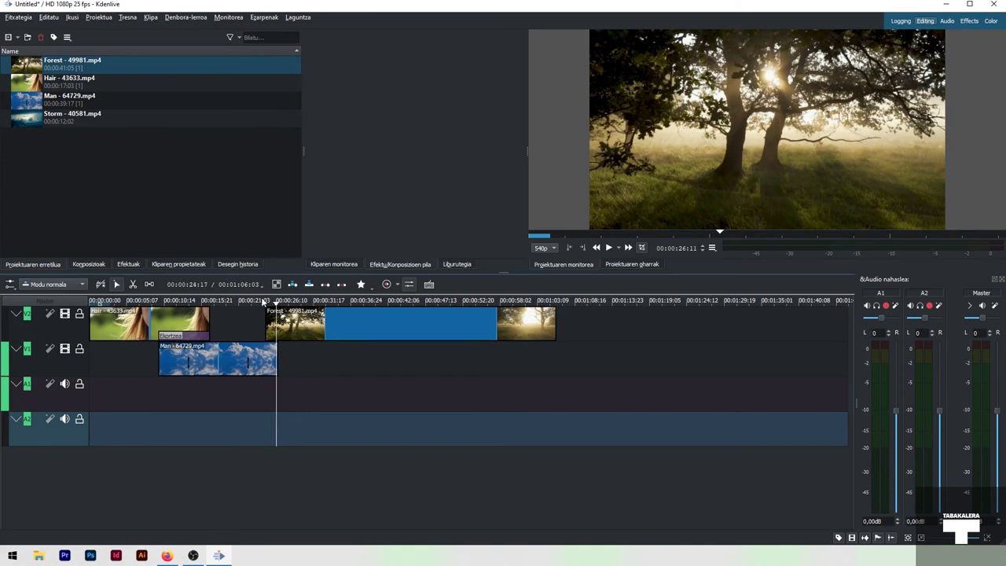
left_click_drag(309, 331, 305, 331)
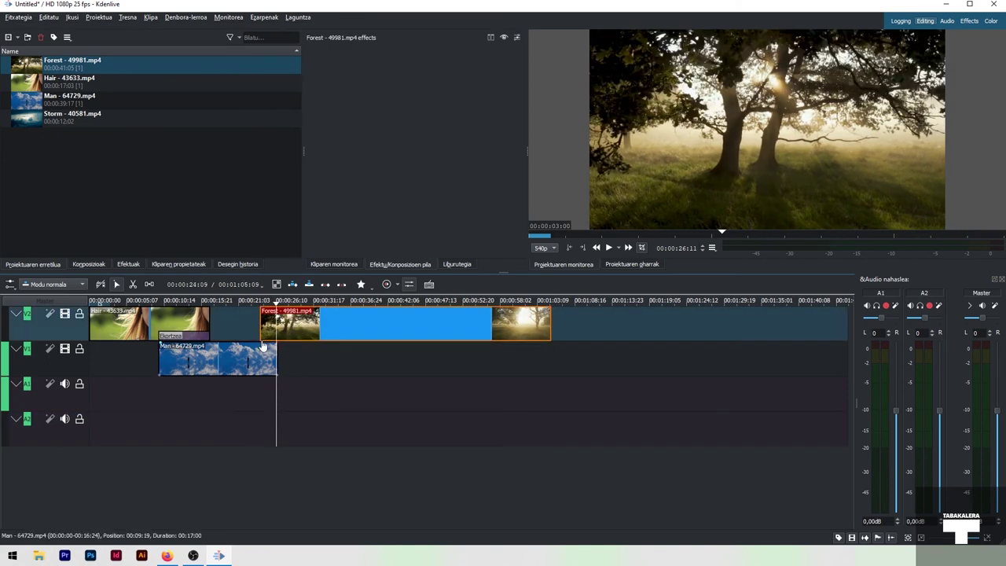
Add an Ekortzea dissolve composition at the start of the Forest clip over its overlap with Man and play through it.
left_click(264, 342)
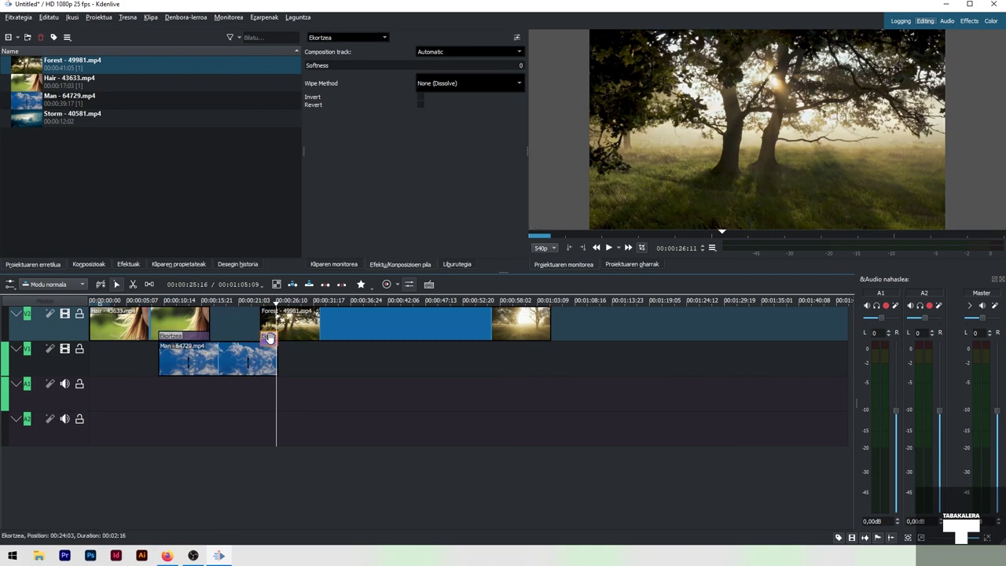
left_click(255, 307)
key("space")
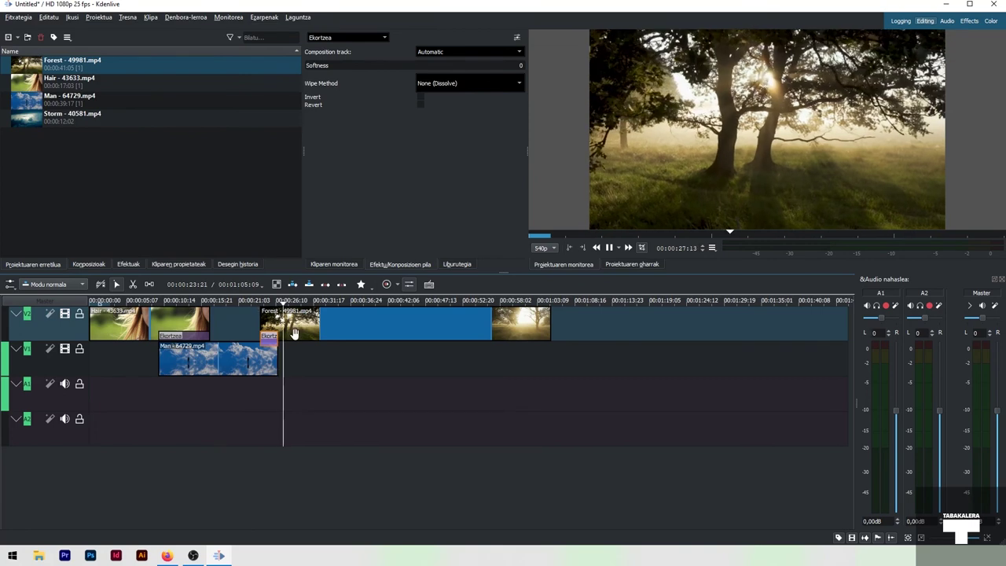
Delete the composition between the Man and Forest clips and play across the plain cut again.
left_click(261, 362)
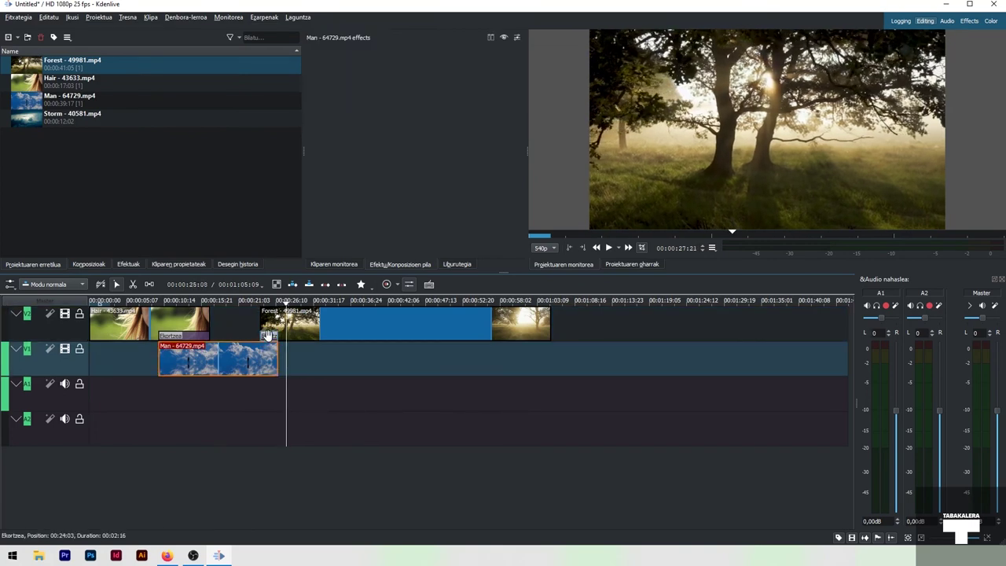
left_click(268, 336)
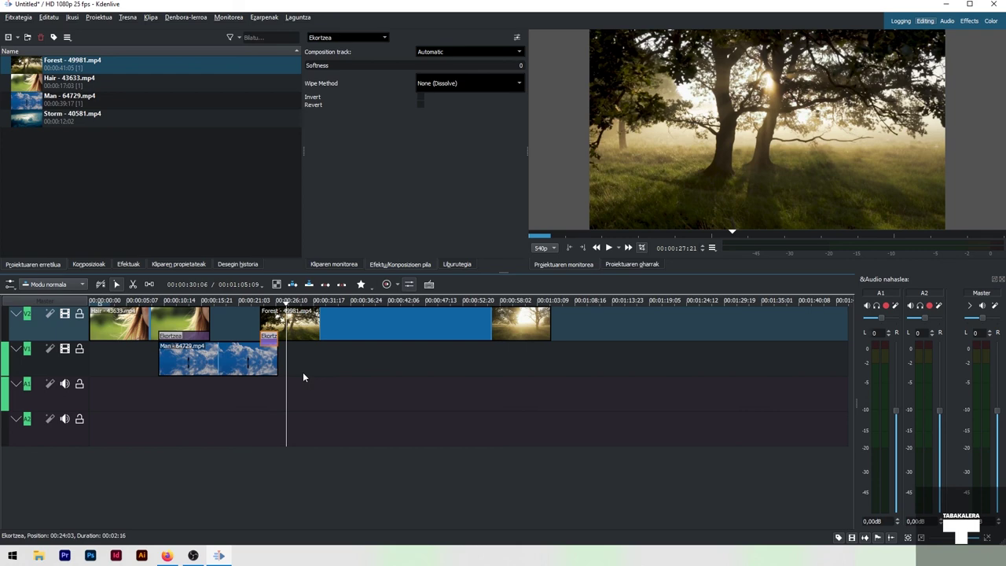
key("Delete")
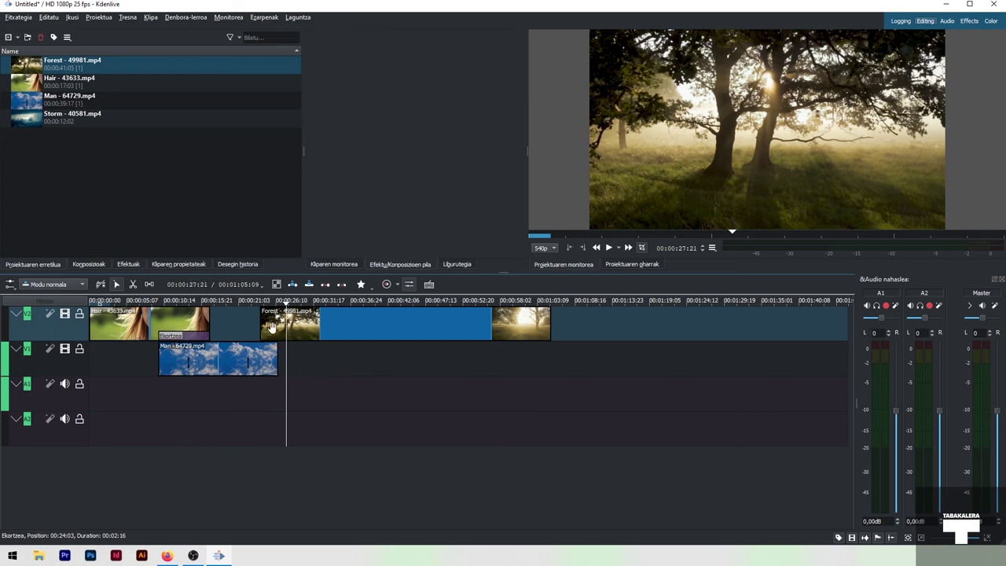
left_click(253, 302)
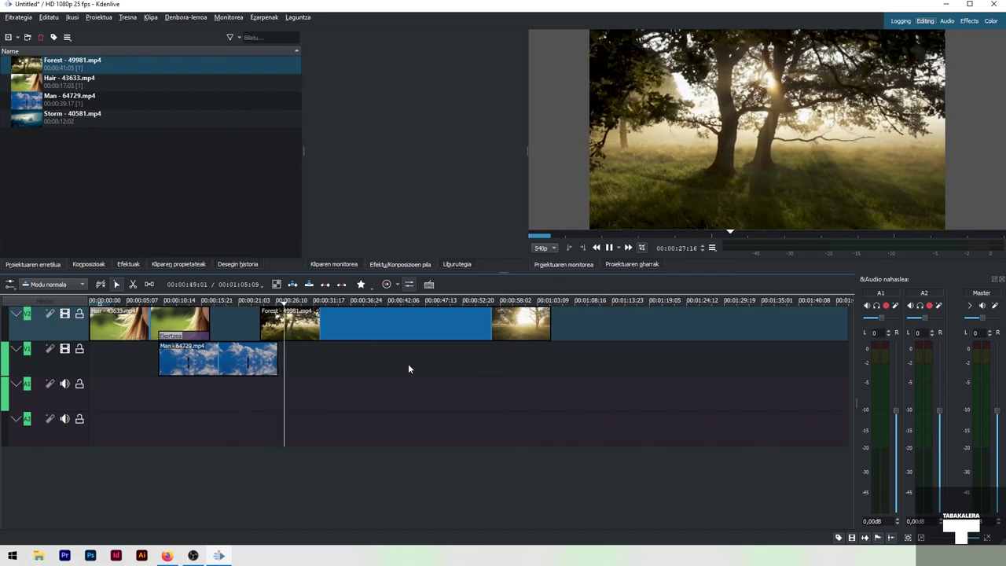
key("space")
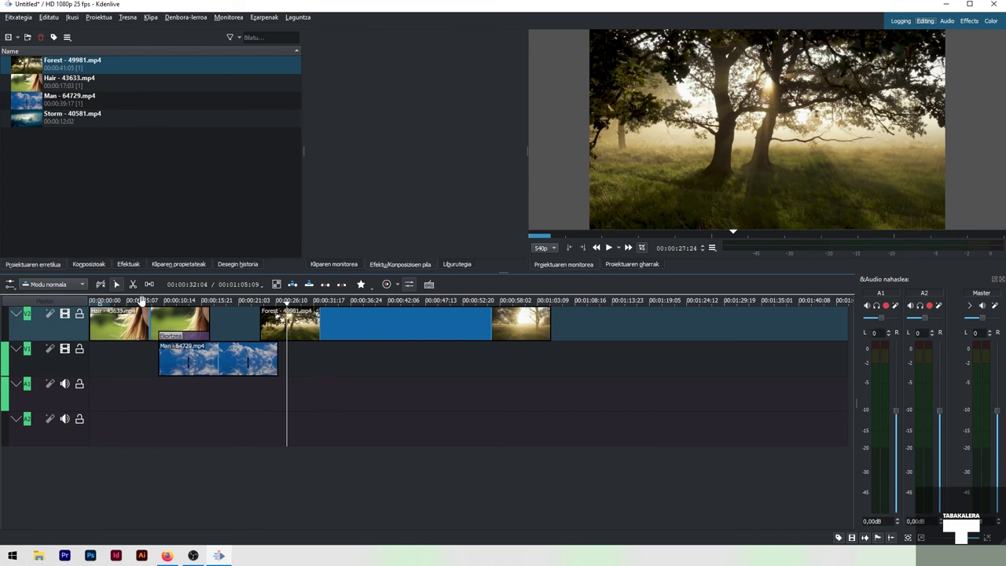
Place Storm - 40581.mp4 on V1 starting where the Forest clip ends and play it from about 00:01:06:22.
left_click_drag(32, 118, 547, 374)
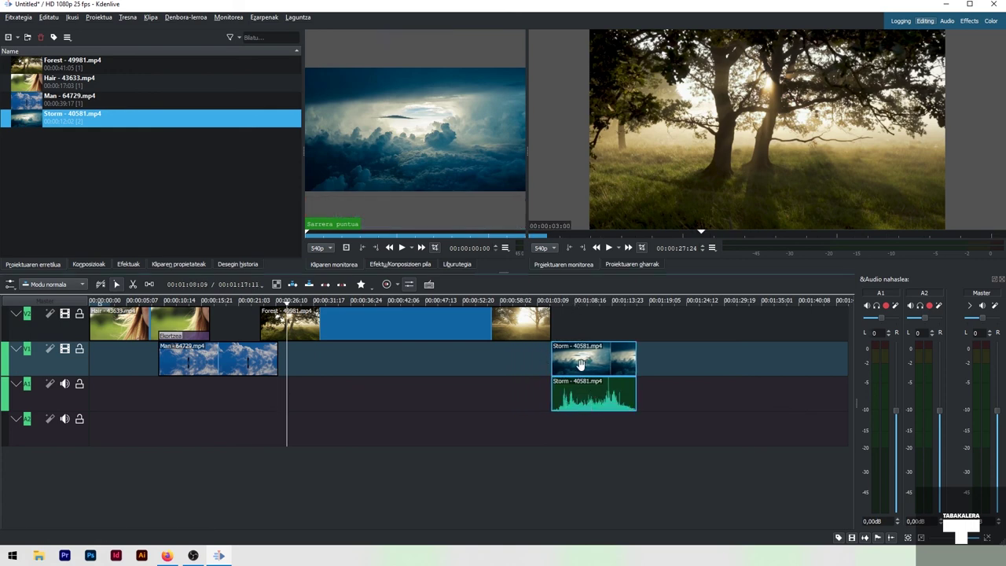
left_click(562, 300)
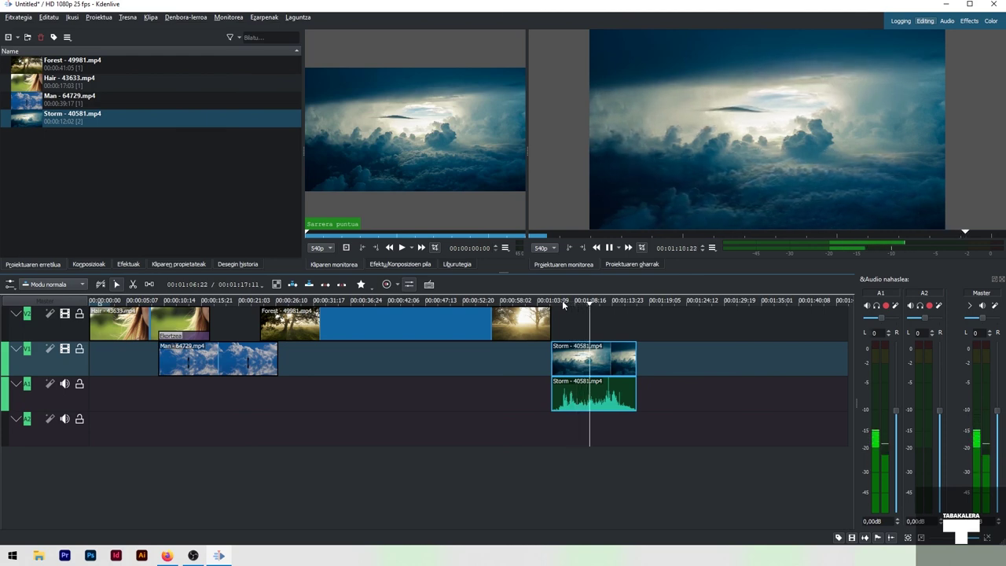
Stop playback, ungroup the Storm - 40581.mp4 clip's video and audio, and delete its audio part from A1.
key("space")
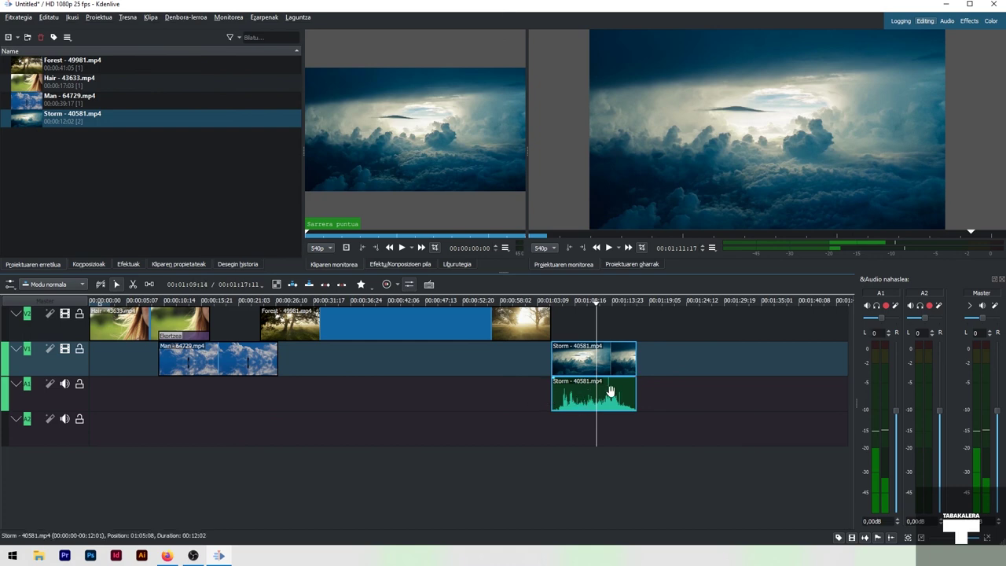
left_click(655, 386)
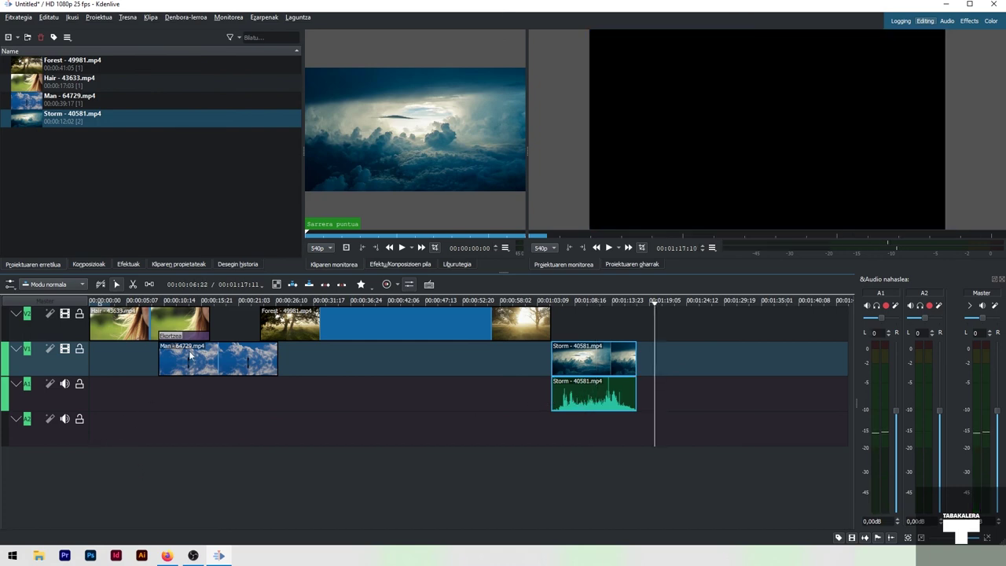
left_click(605, 398)
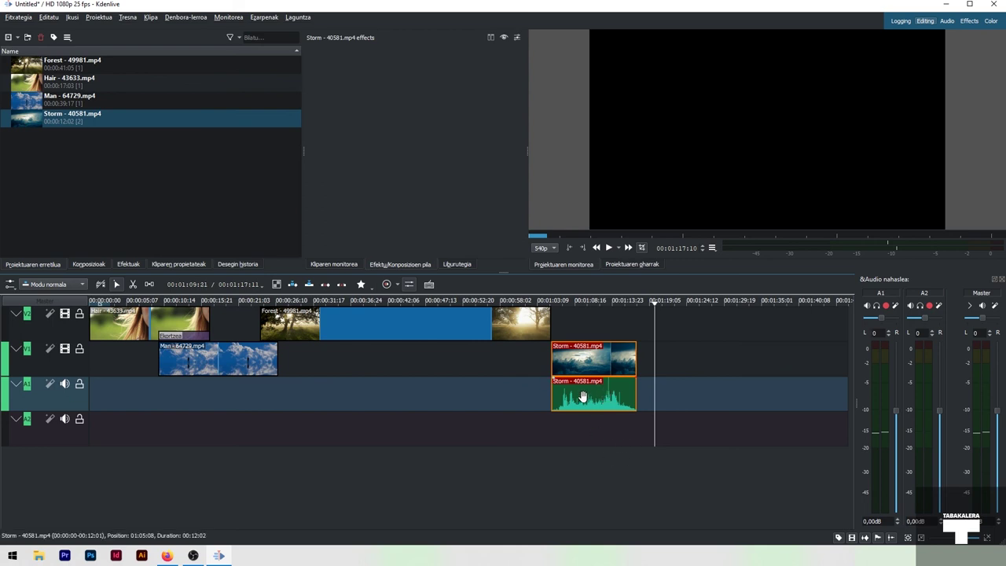
right_click(583, 398)
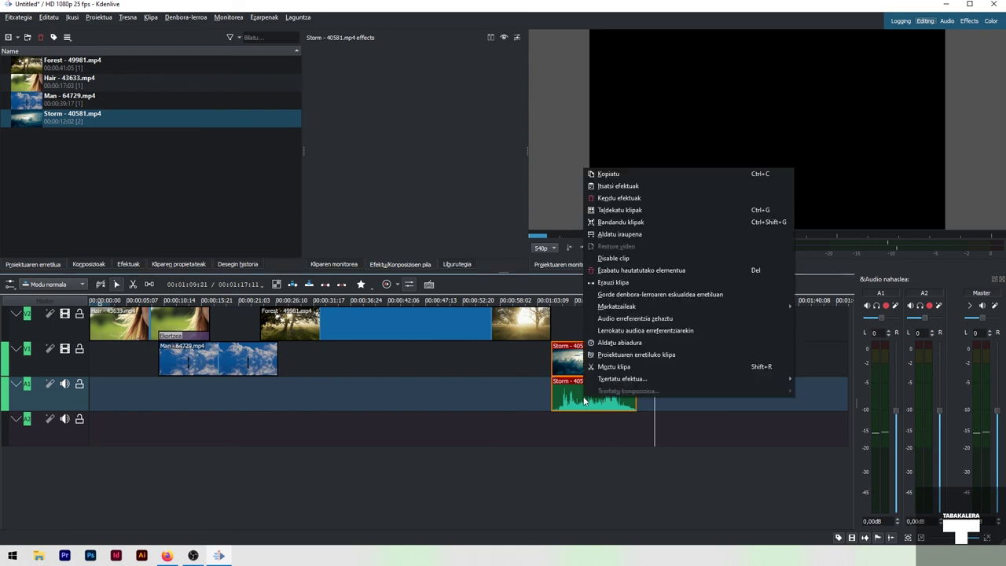
left_click(610, 222)
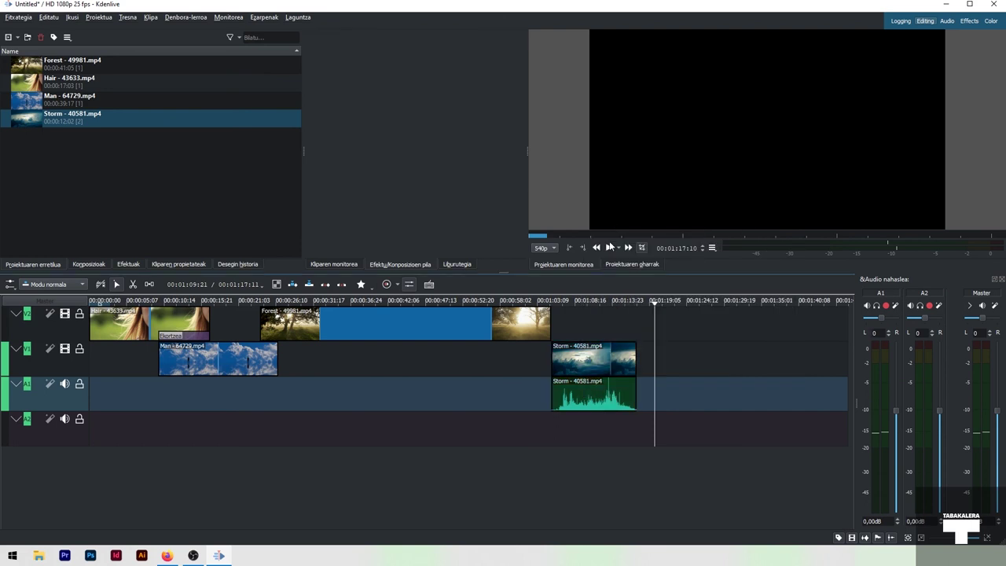
left_click(601, 403)
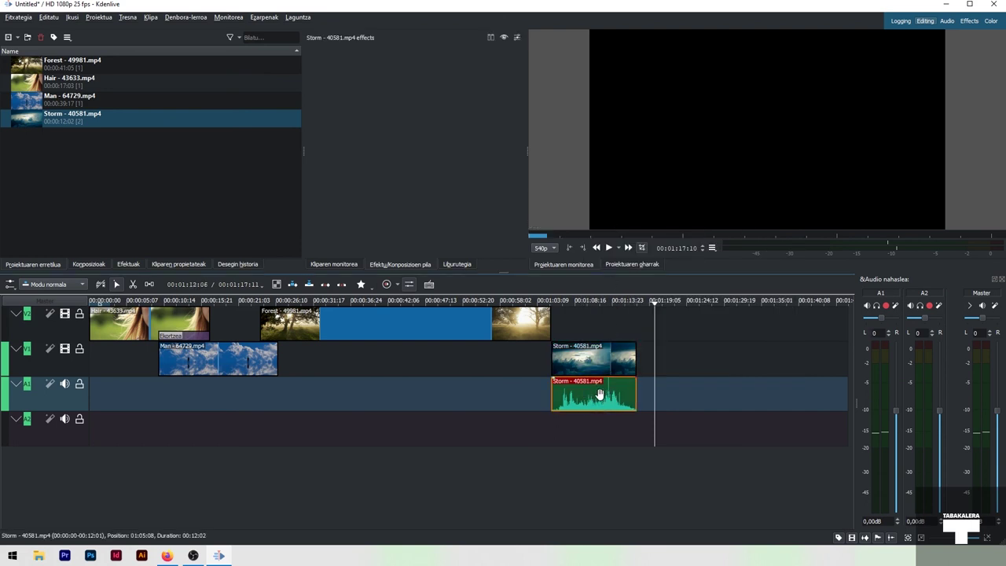
key("Delete")
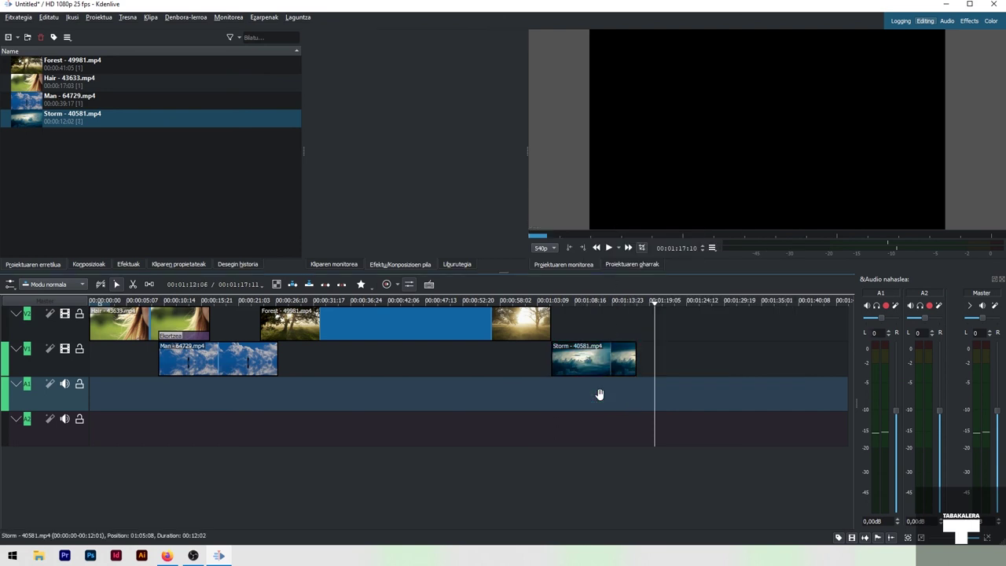